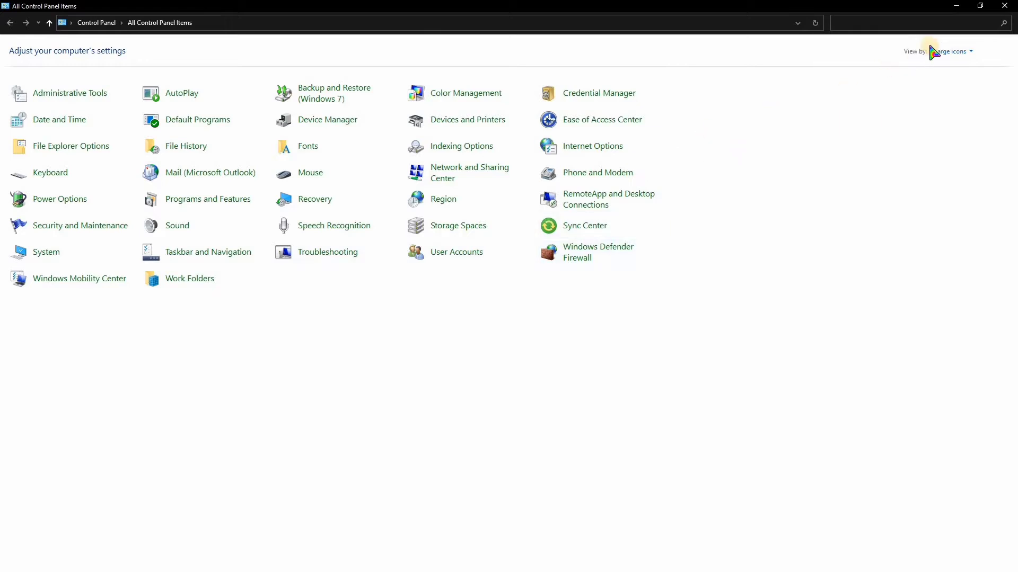
Search the Control Panel for "po", open Power Options, show the additional power plans, and close the window
click(934, 22)
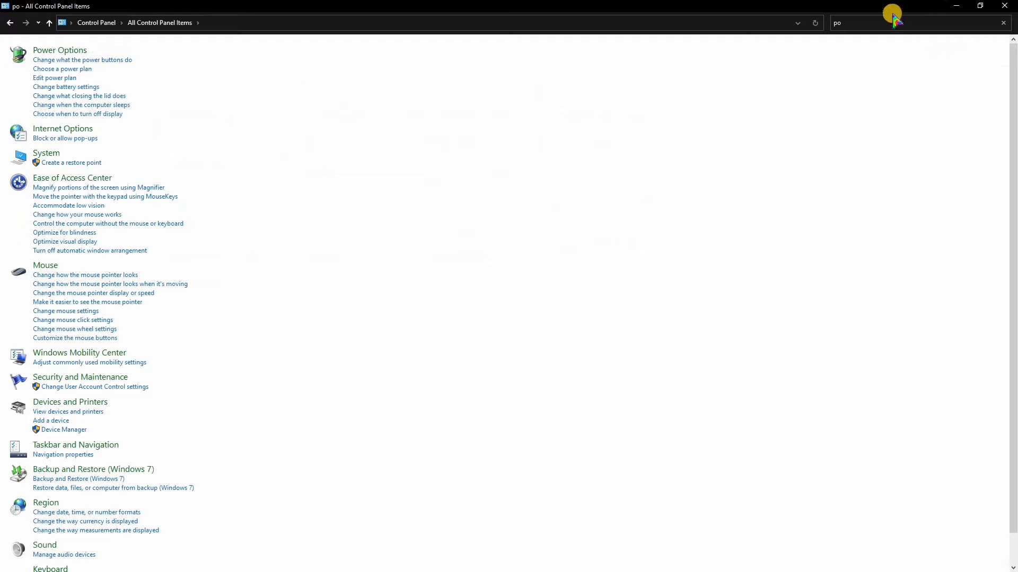
click(80, 51)
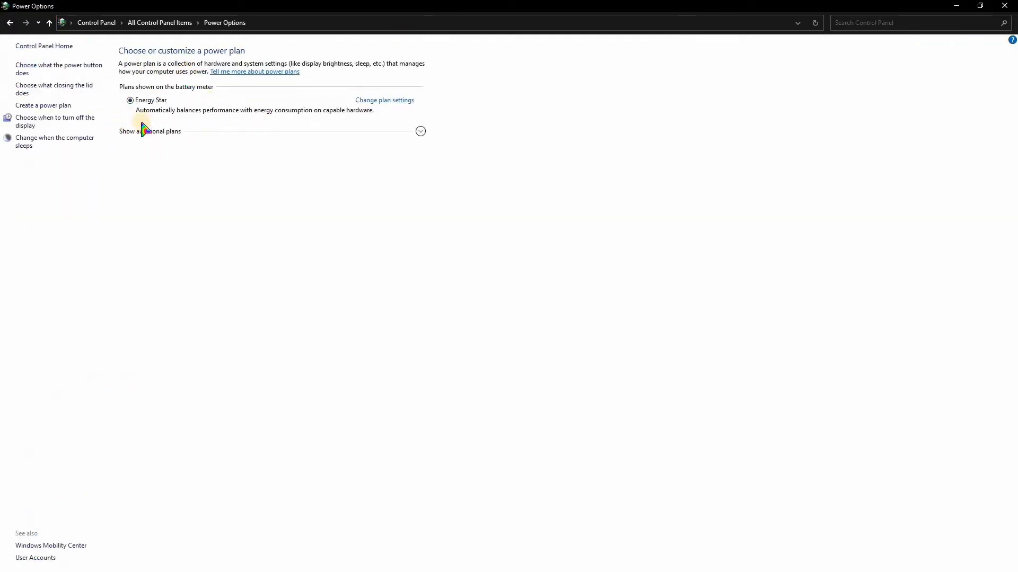
click(195, 139)
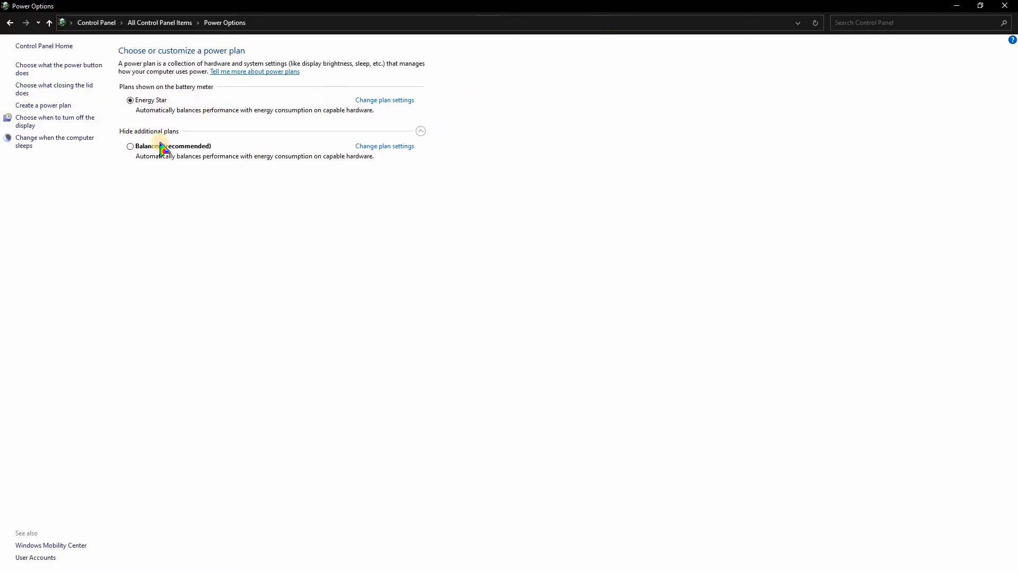
click(1005, 6)
right_click(274, 179)
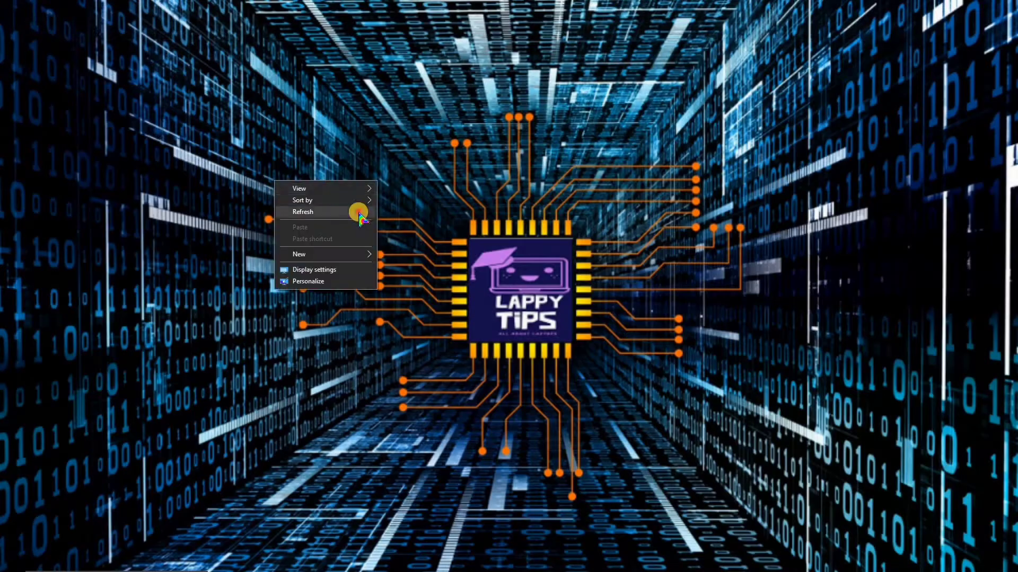
right_click(360, 214)
click(436, 243)
right_click(439, 237)
click(517, 271)
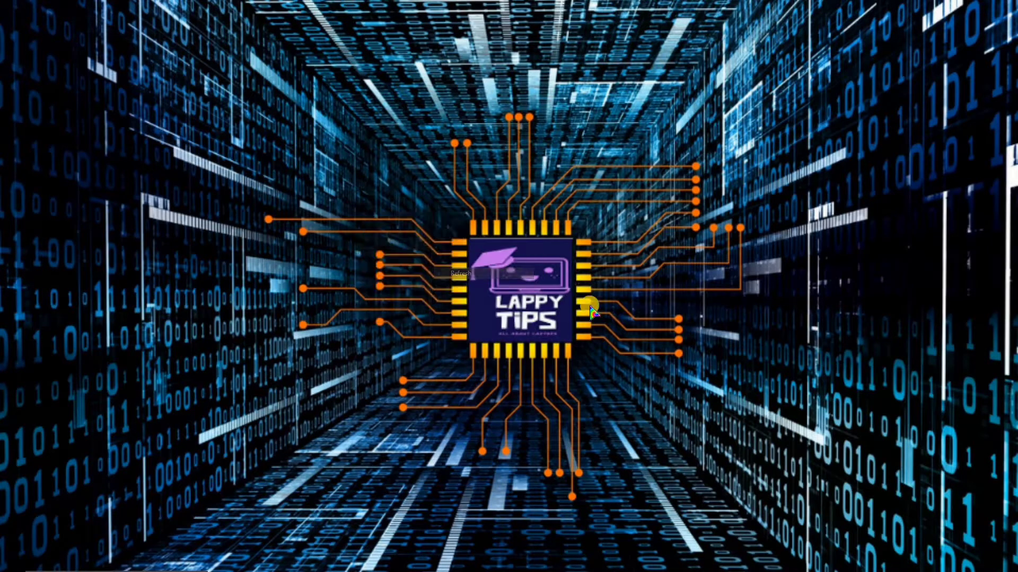
right_click(523, 276)
click(590, 309)
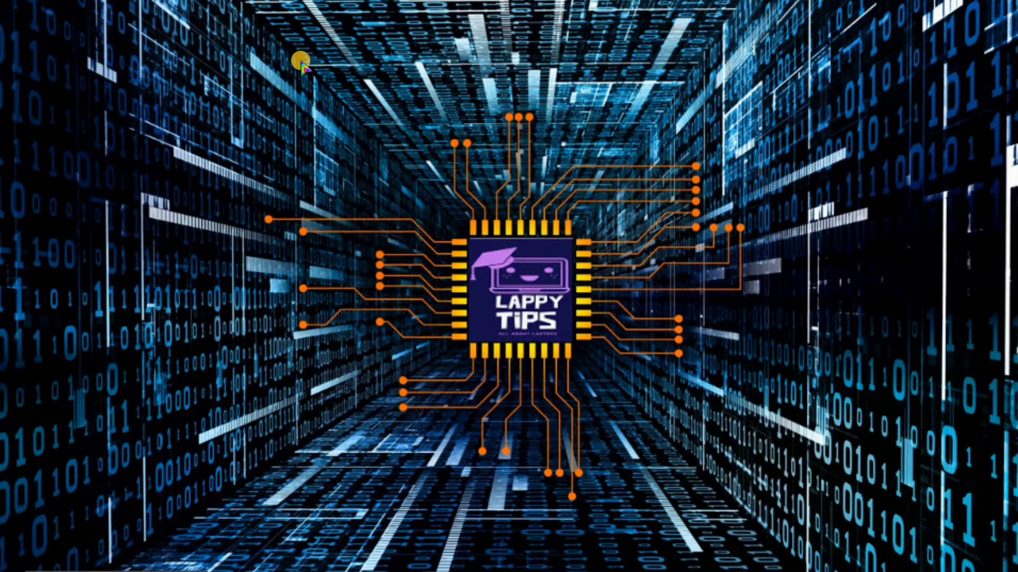
right_click(148, 72)
click(205, 107)
right_click(205, 106)
click(276, 136)
right_click(288, 141)
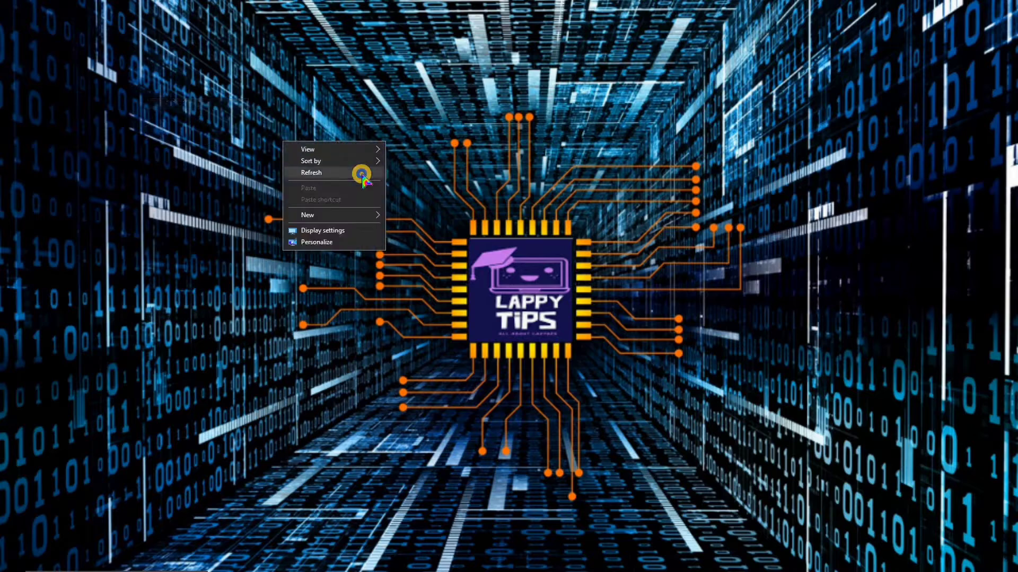
click(305, 170)
right_click(362, 174)
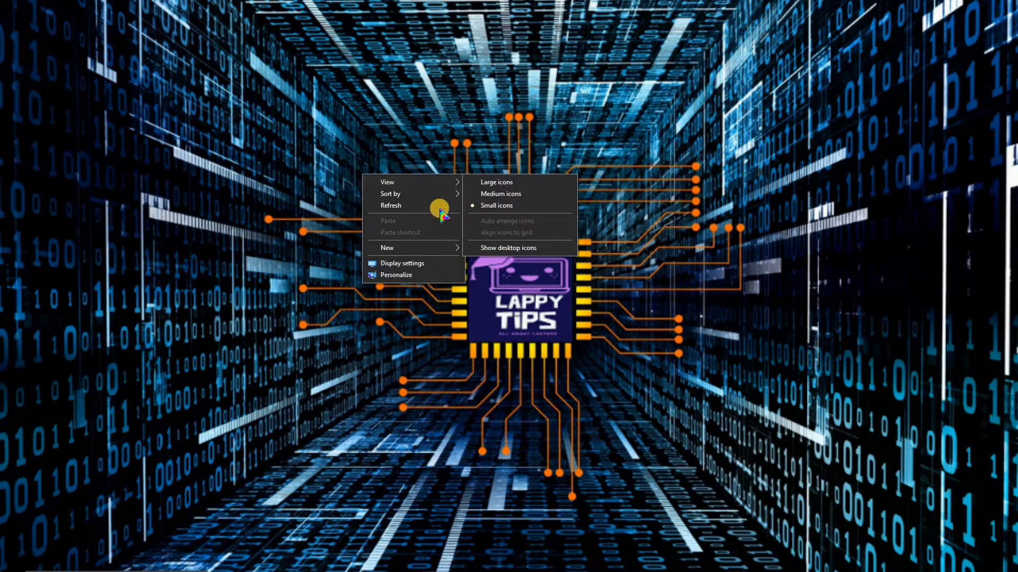
click(403, 206)
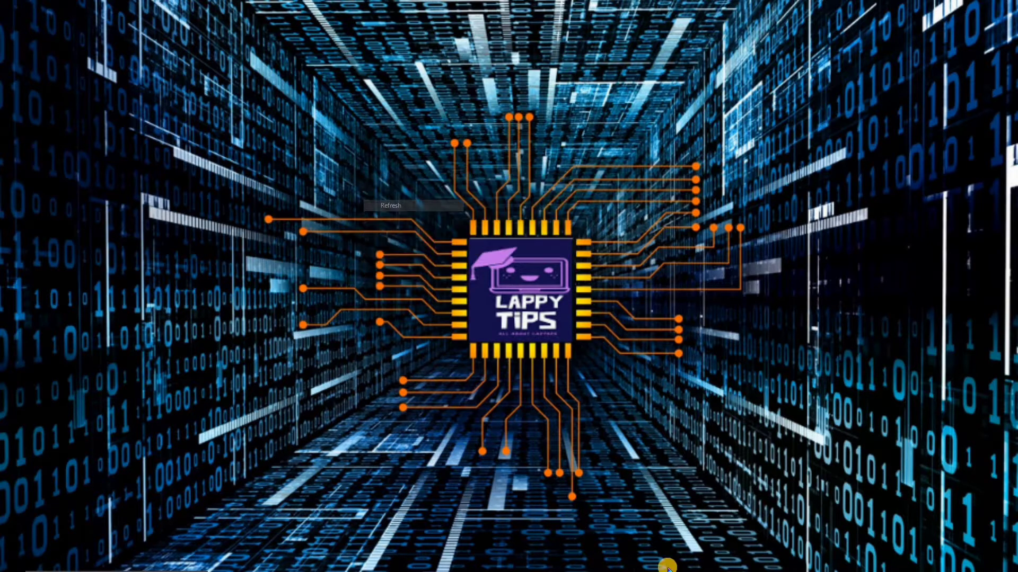
Open Task Manager and display the list of startup apps
right_click(605, 564)
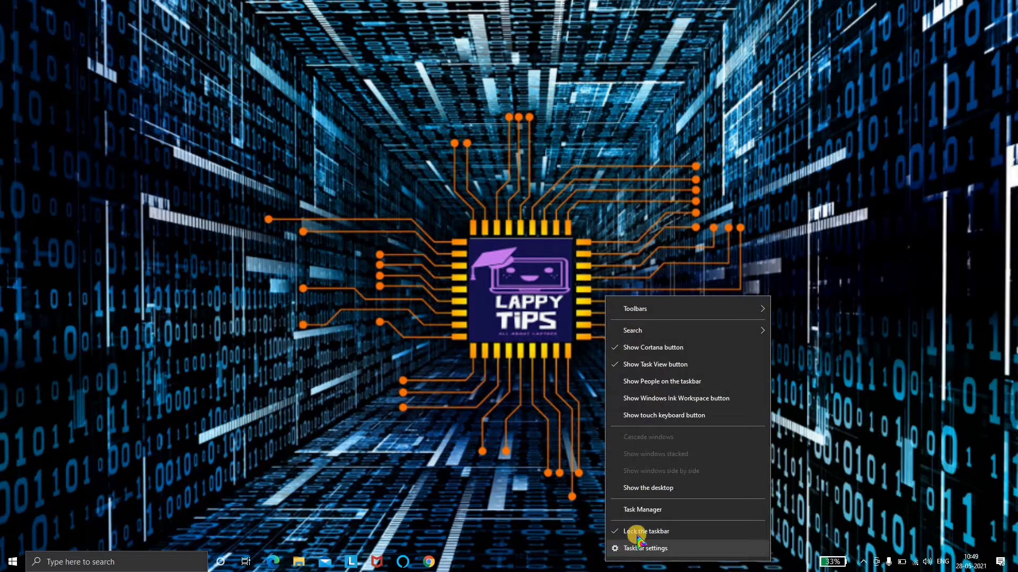
click(639, 531)
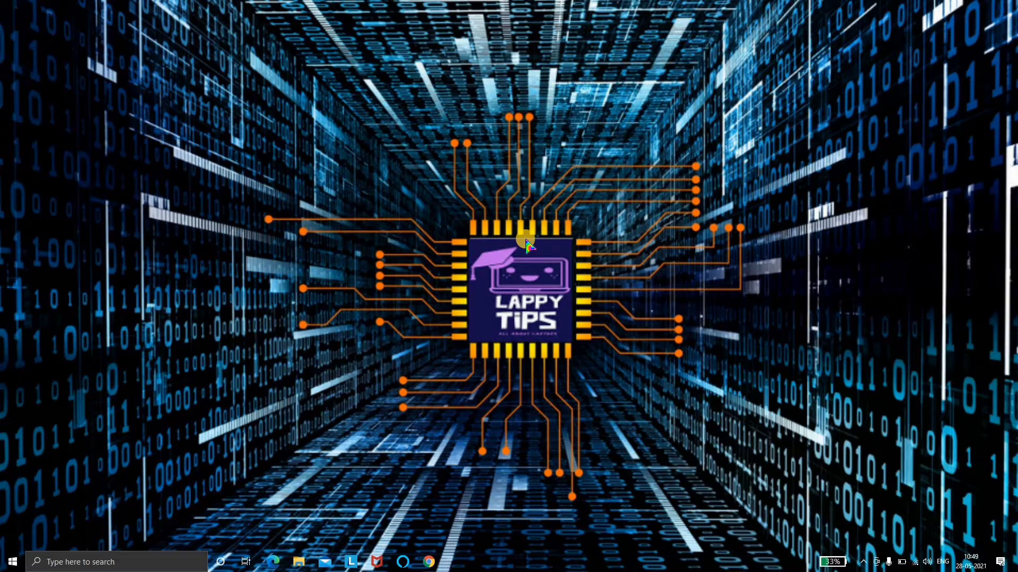
drag(668, 110, 389, 95)
click(572, 97)
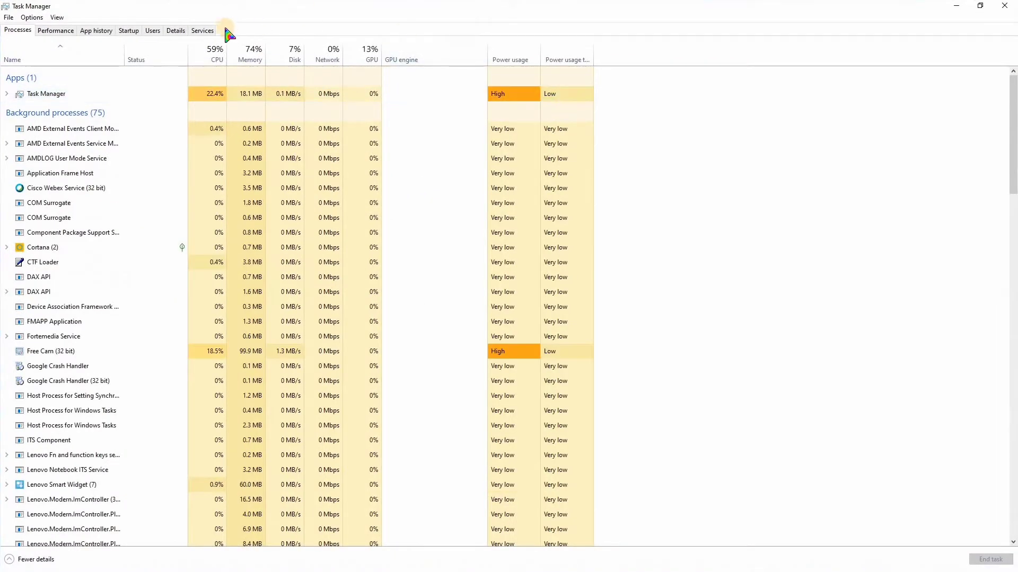
click(134, 31)
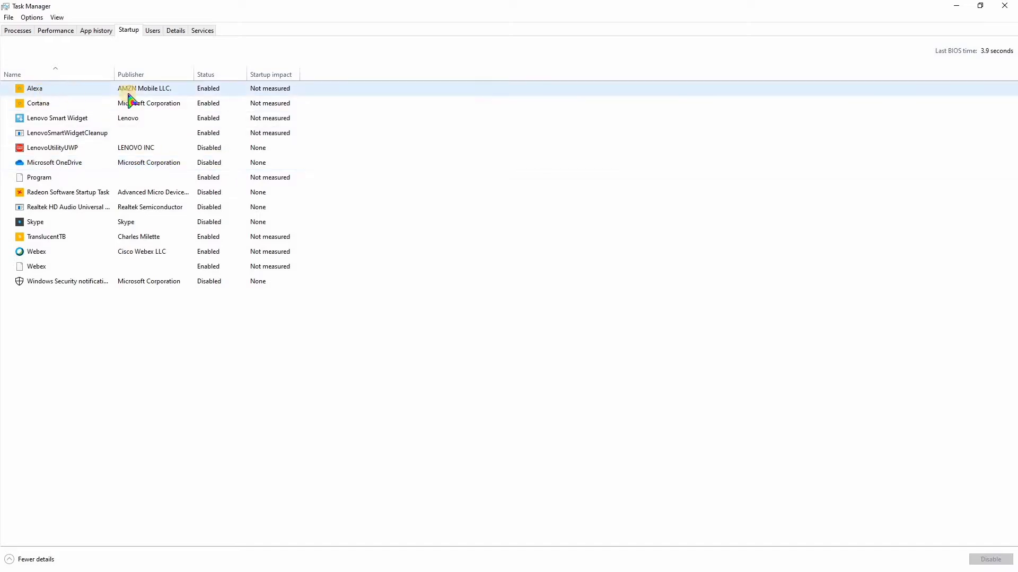
Disable Alexa and Cortana from running at startup
right_click(196, 95)
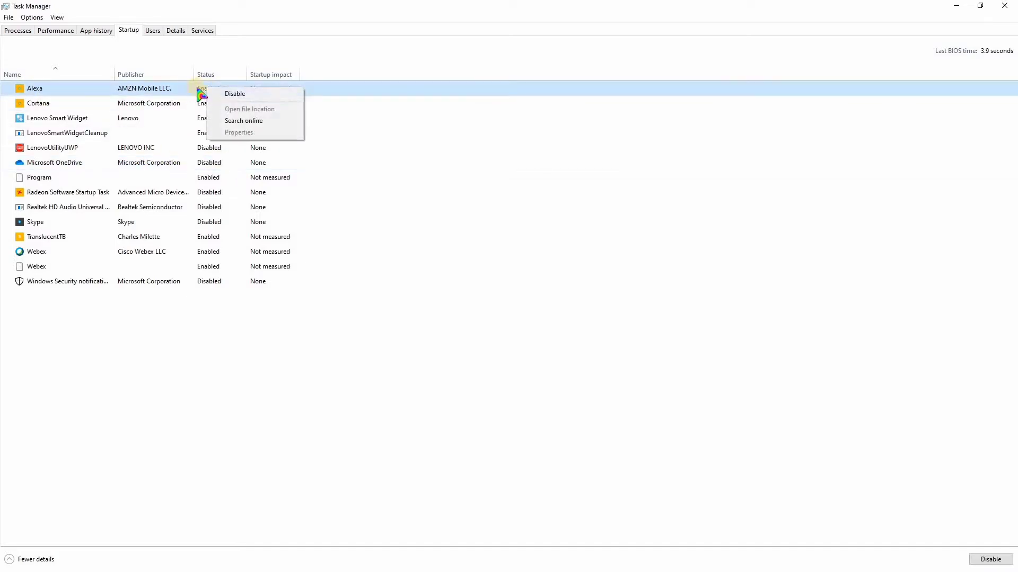
key(Escape)
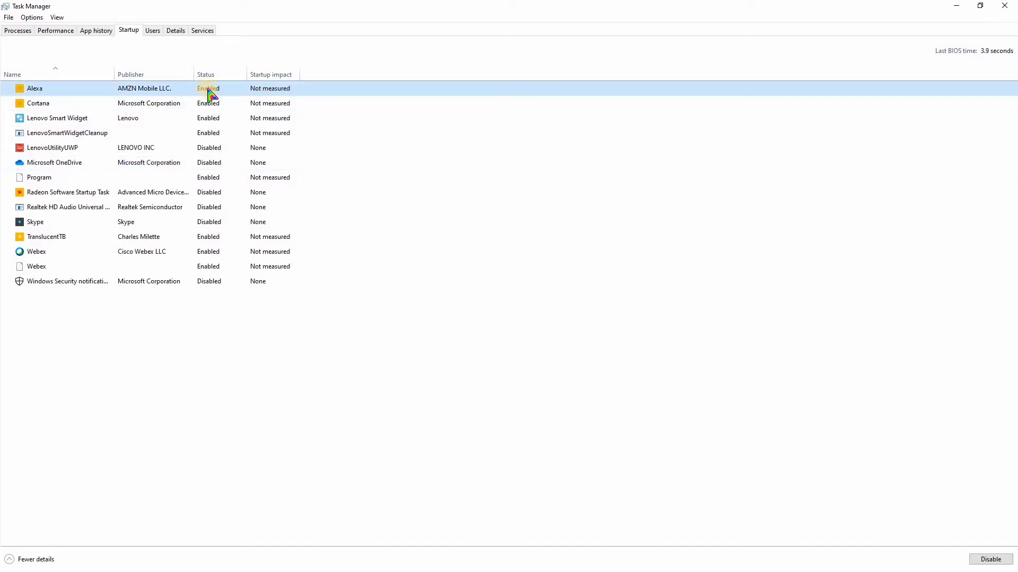
right_click(211, 94)
click(254, 96)
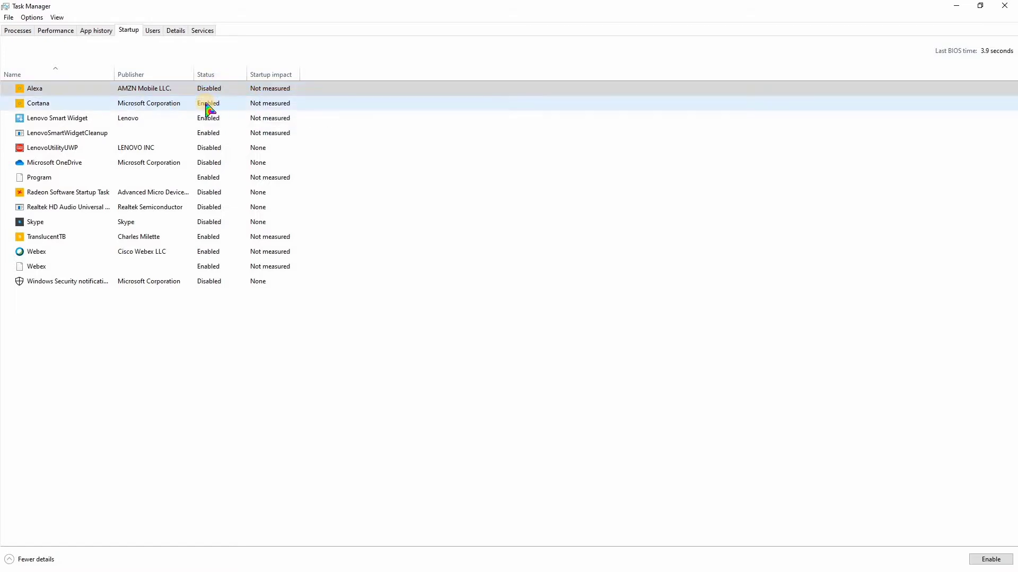
right_click(208, 108)
click(234, 110)
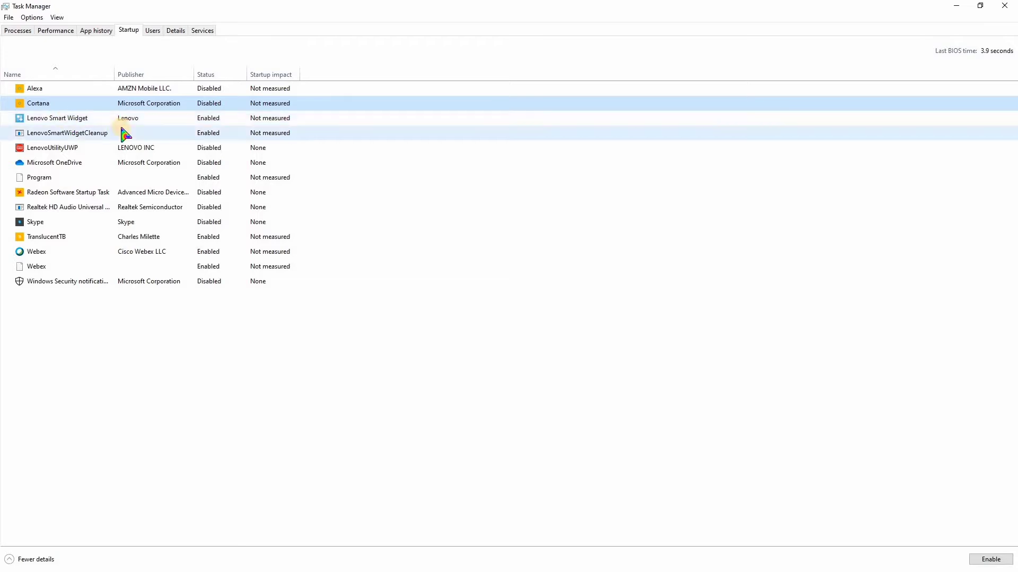
Disable the Lenovo Smart Widget and LenovoSmartWidgetCleanup startup entries
right_click(208, 121)
click(231, 126)
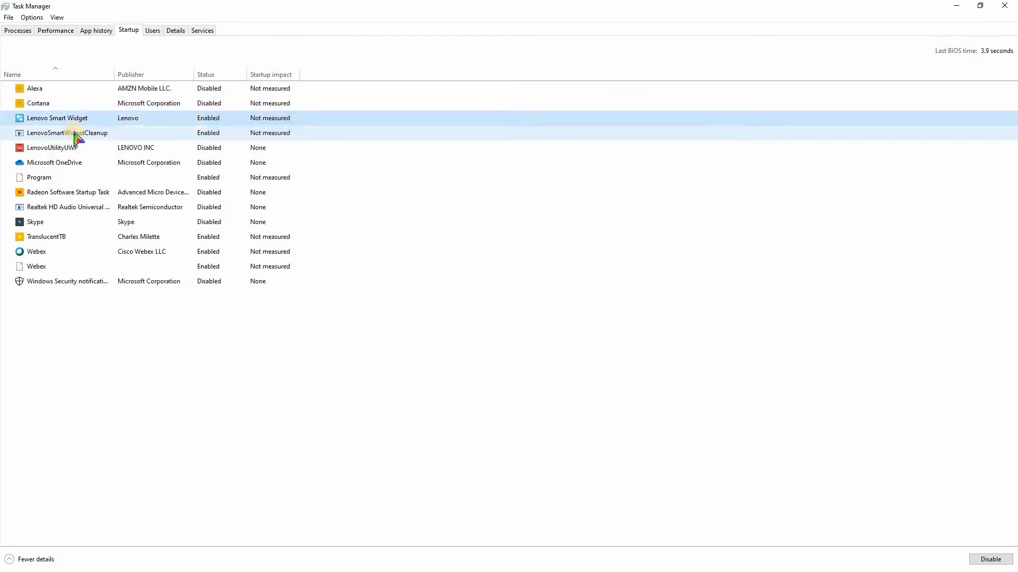
right_click(205, 135)
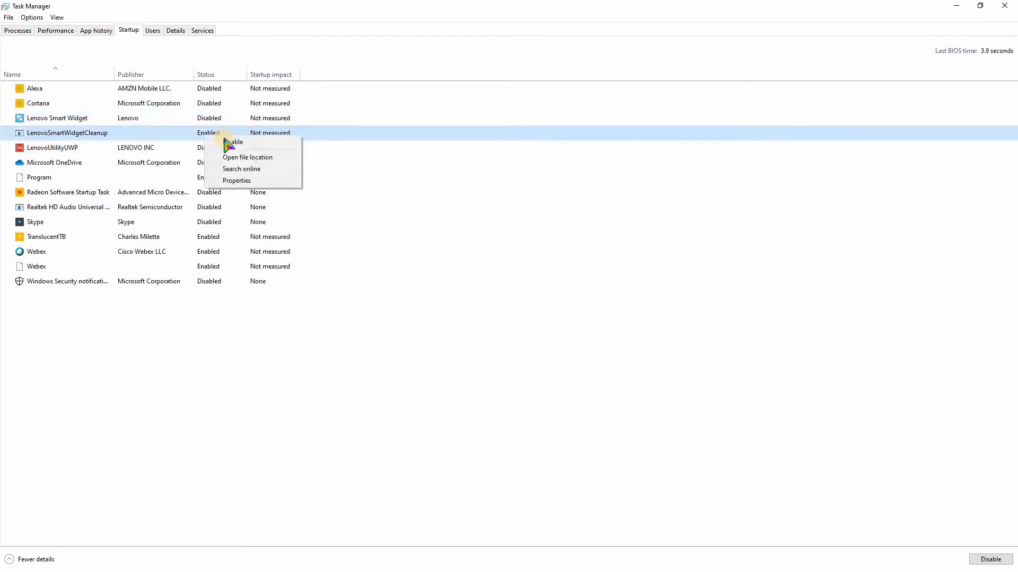
click(39, 148)
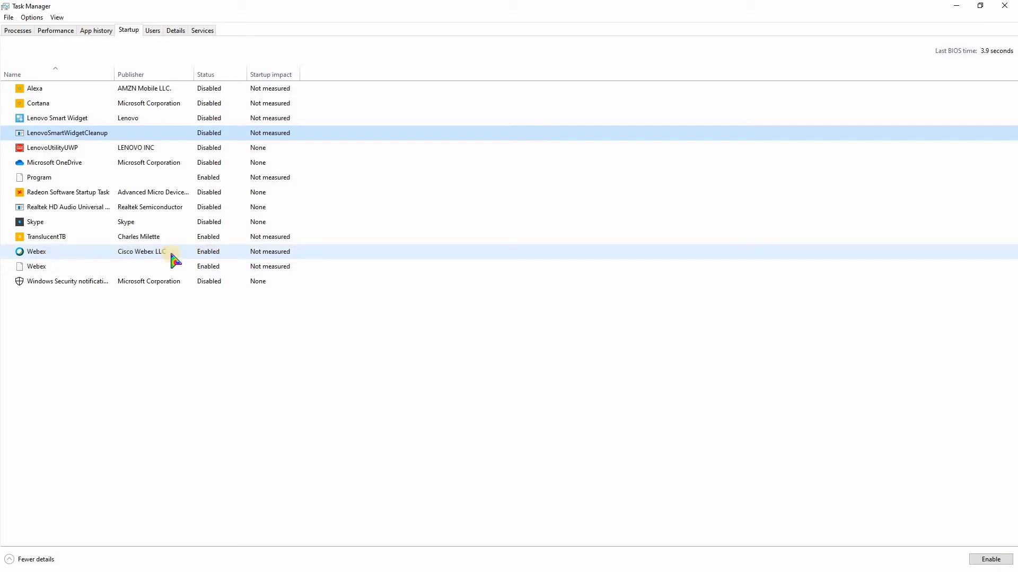
Disable both Webex startup entries
right_click(211, 255)
click(233, 259)
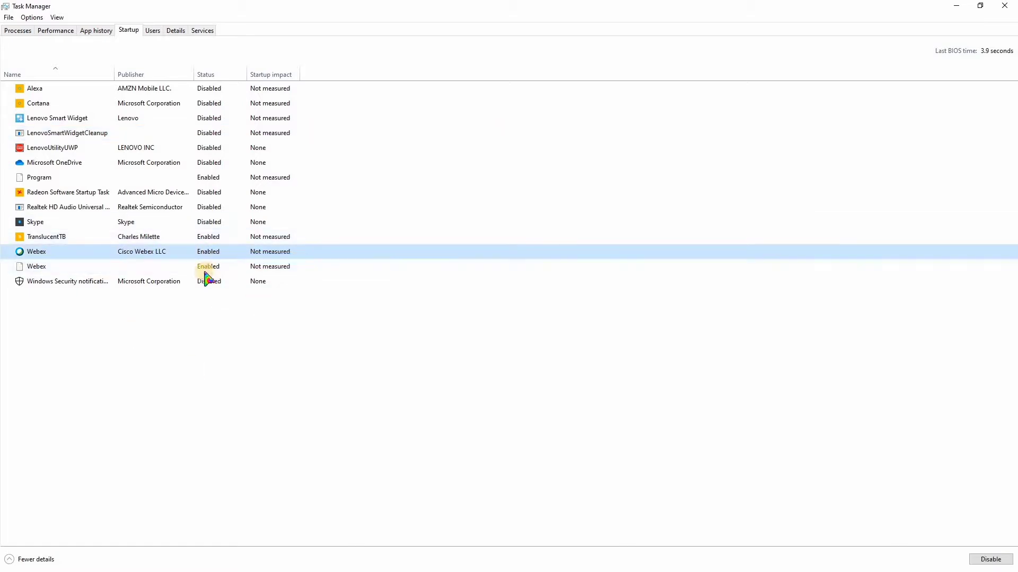
right_click(238, 273)
click(250, 272)
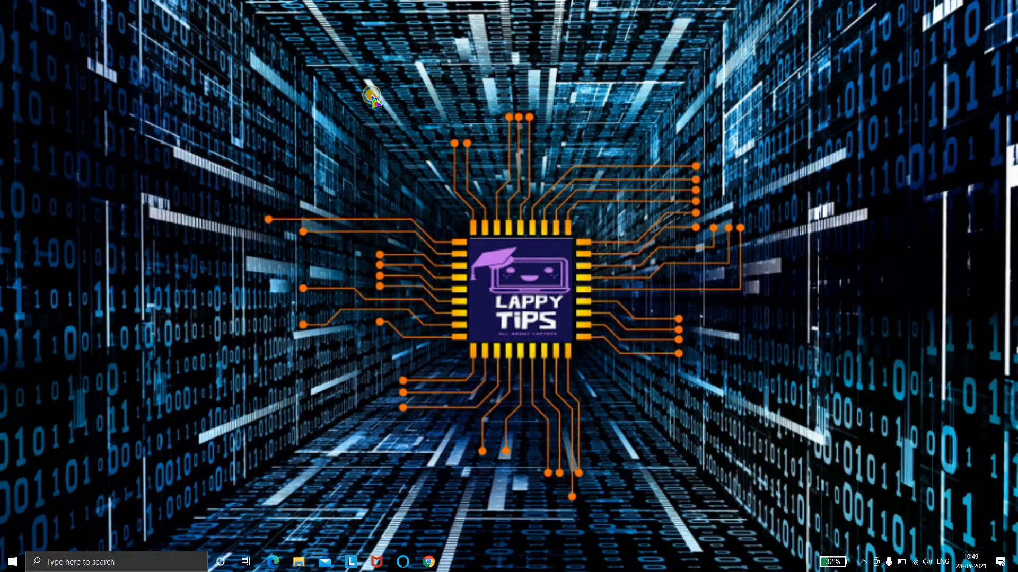
right_click(325, 84)
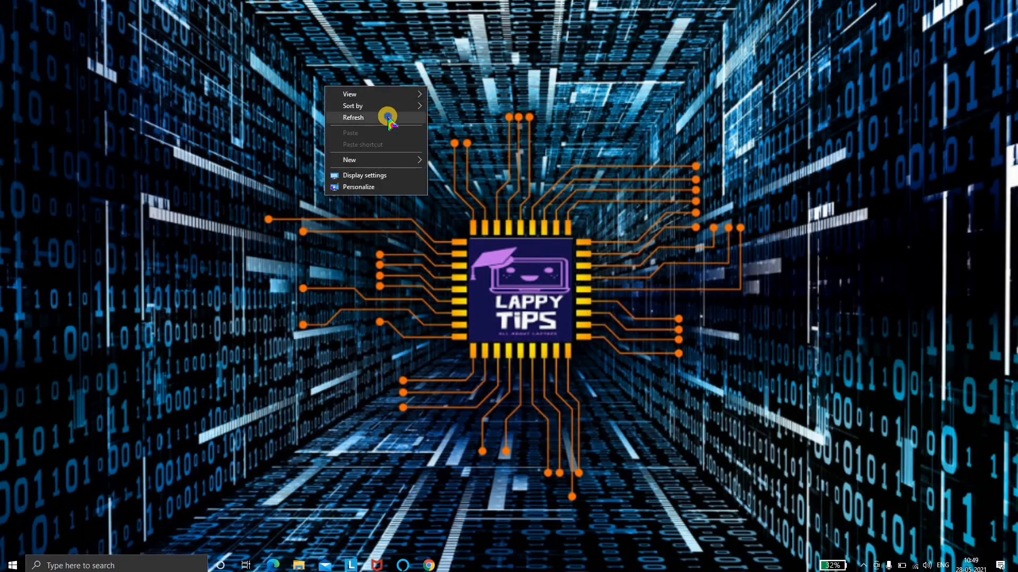
right_click(387, 116)
click(416, 147)
right_click(453, 151)
click(523, 184)
right_click(524, 184)
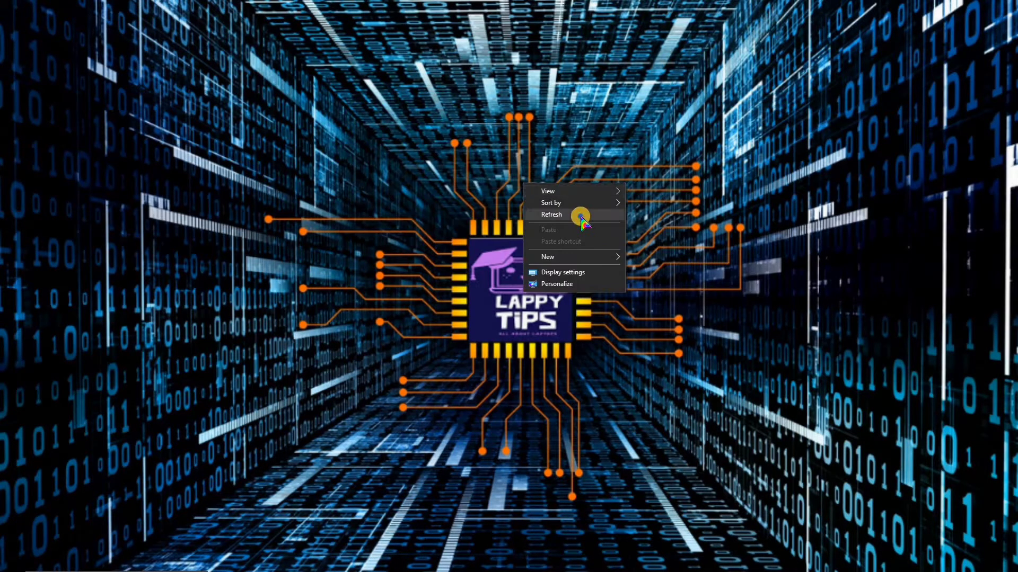
click(582, 217)
right_click(582, 216)
click(637, 248)
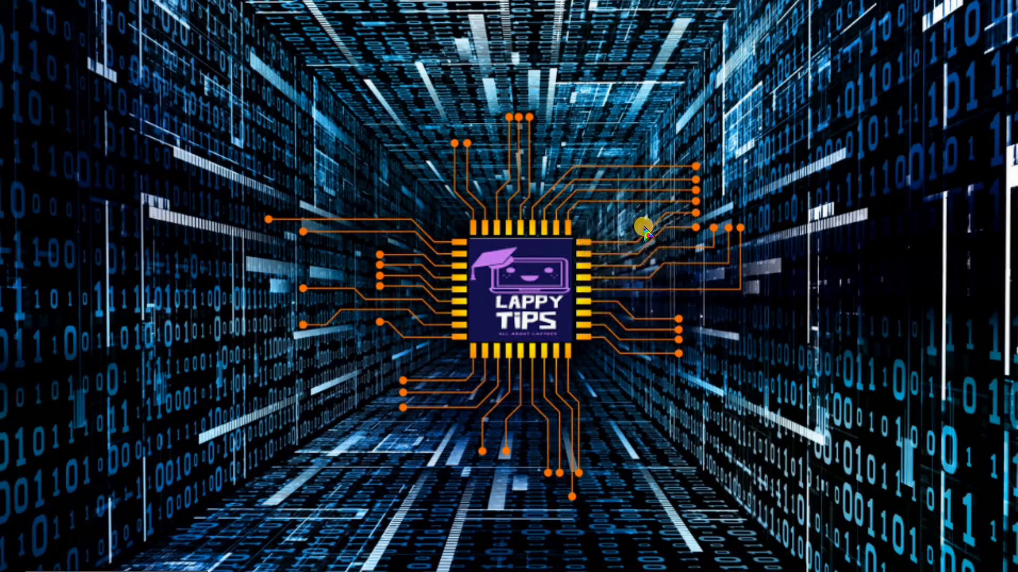
right_click(5, 10)
click(60, 41)
right_click(62, 45)
click(152, 78)
right_click(153, 79)
click(233, 106)
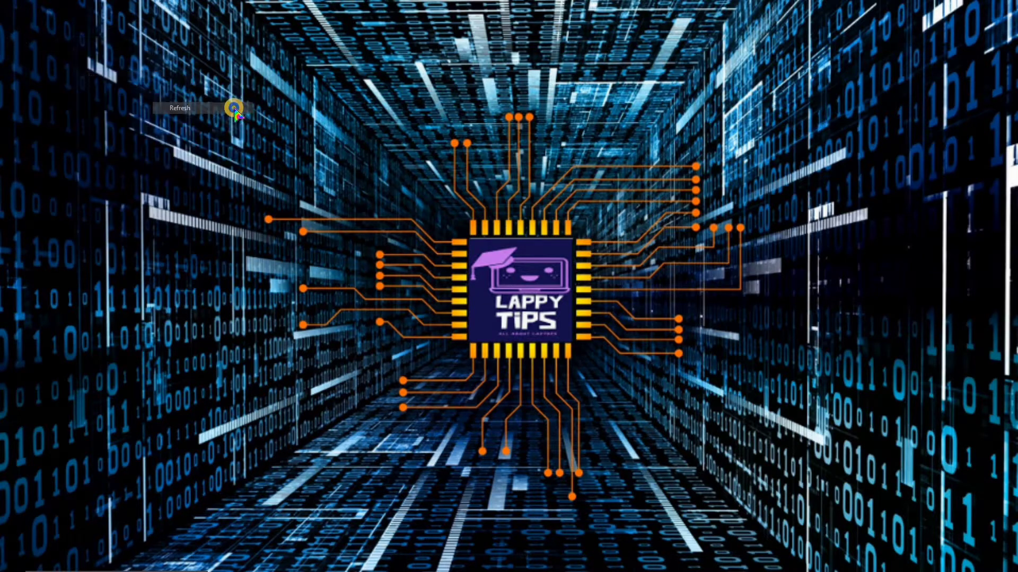
right_click(225, 109)
click(331, 141)
right_click(313, 135)
click(359, 164)
right_click(365, 166)
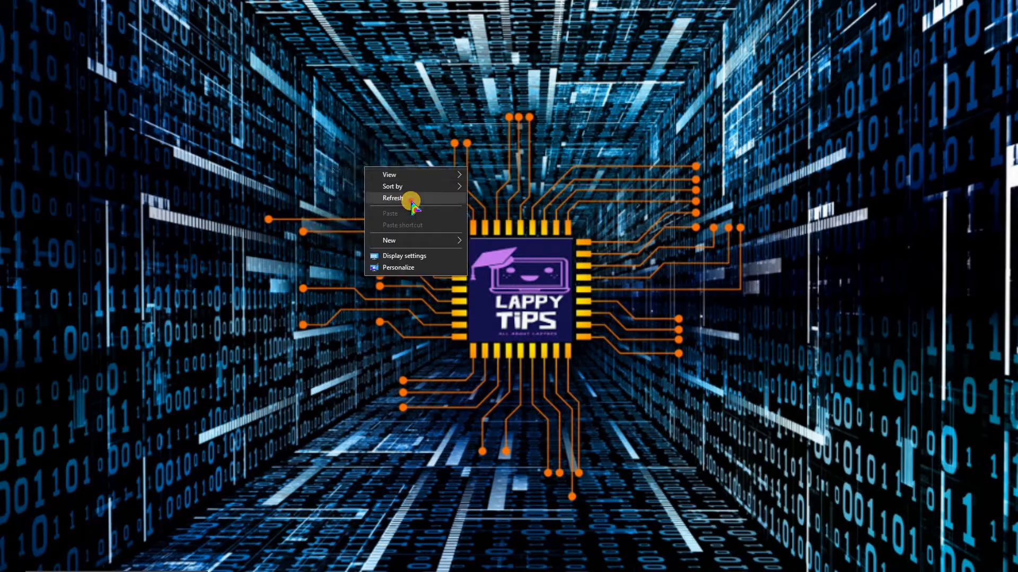
click(408, 197)
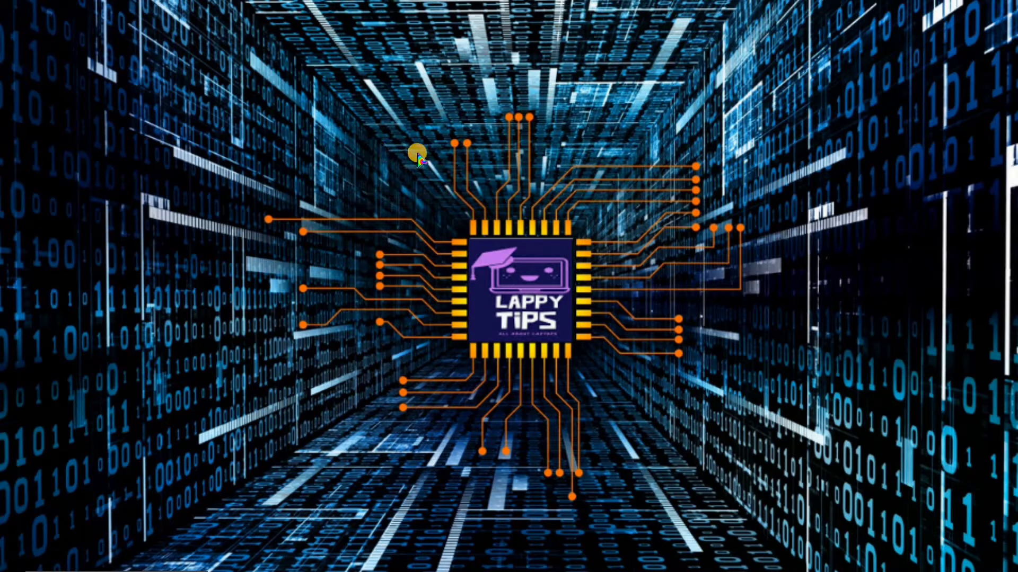
right_click(278, 131)
click(337, 162)
right_click(340, 161)
click(430, 193)
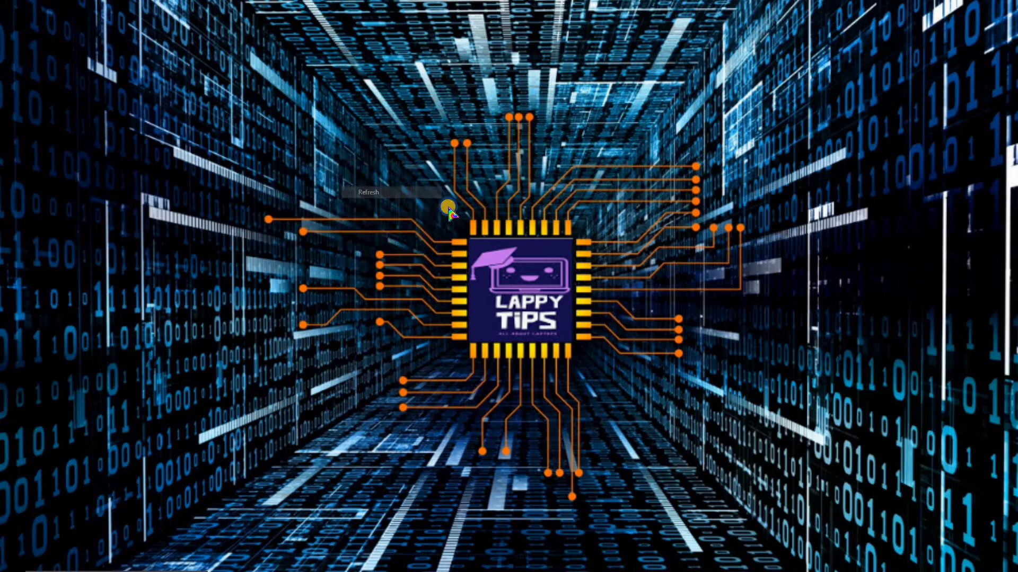
right_click(433, 192)
click(471, 224)
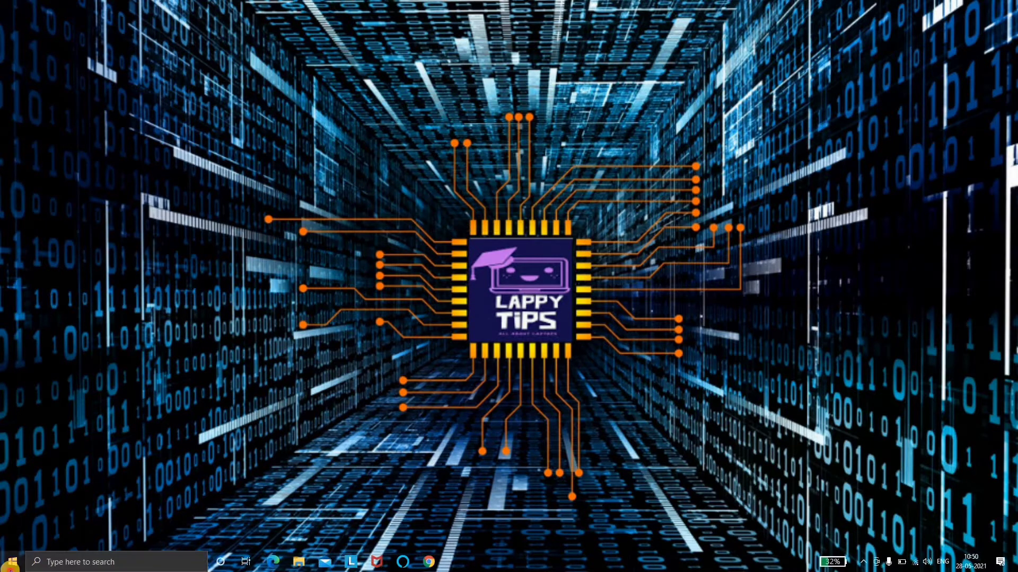
Search Windows for "run" and open the Run dialog
key(super)
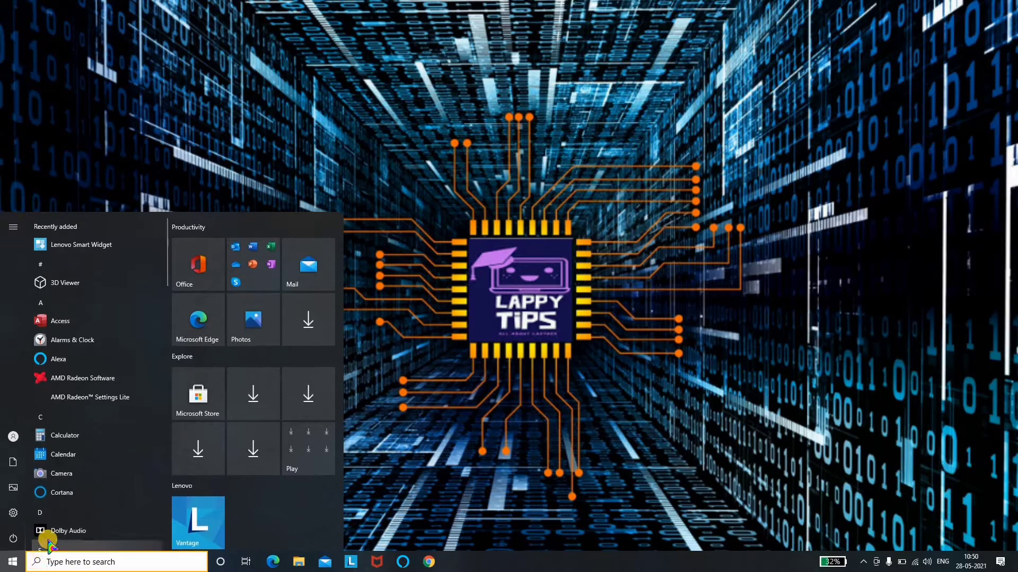
click(70, 561)
text(run)
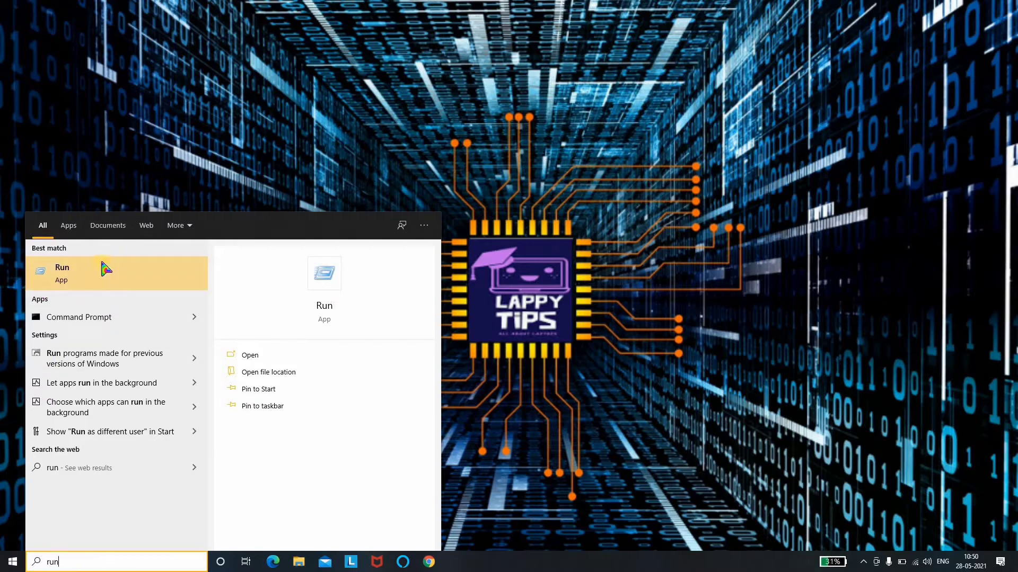
right_click(120, 280)
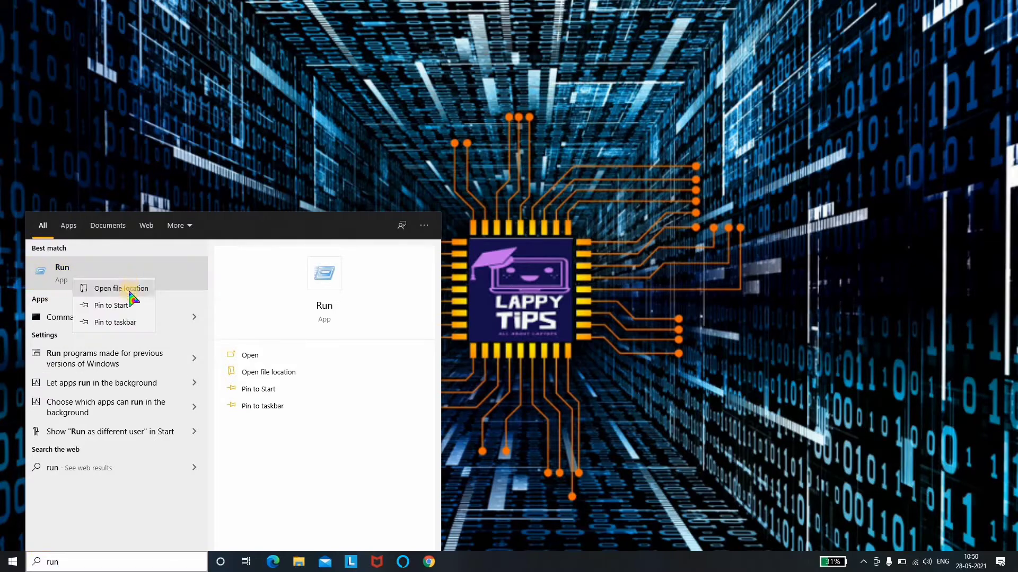
click(98, 272)
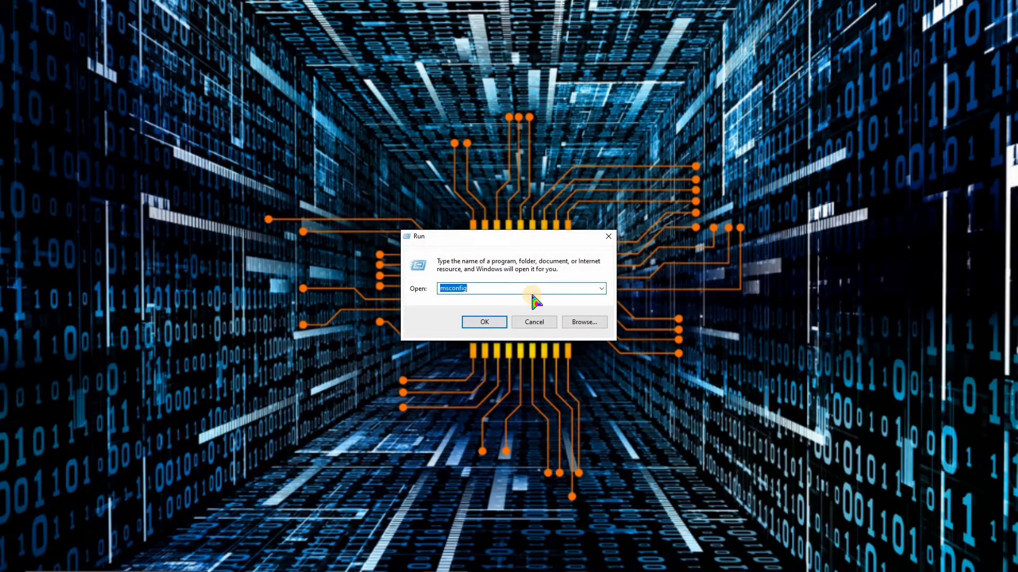
Run %temp% to open the user's Temp folder and maximize its window
key(BackSpace)
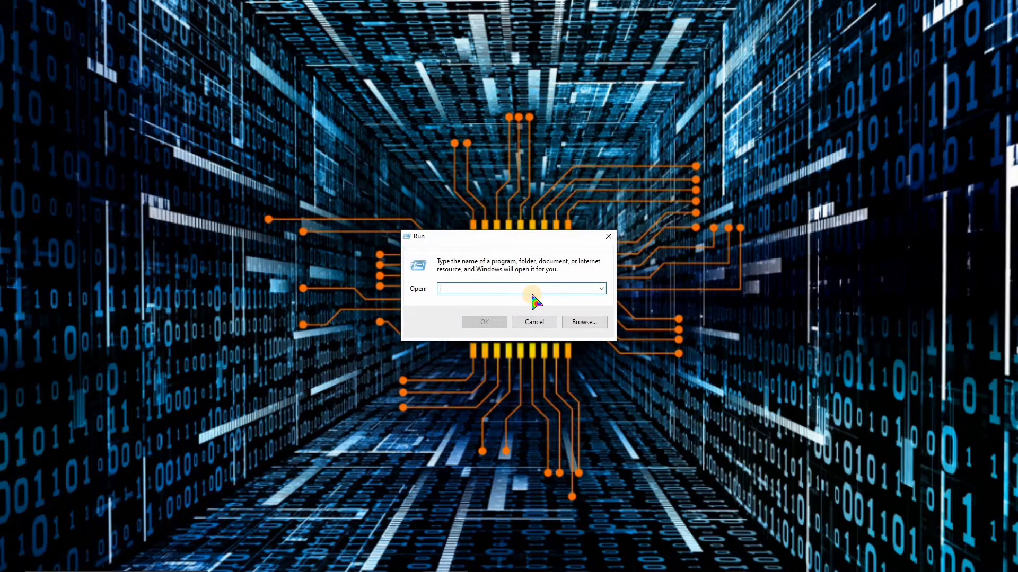
text(%)
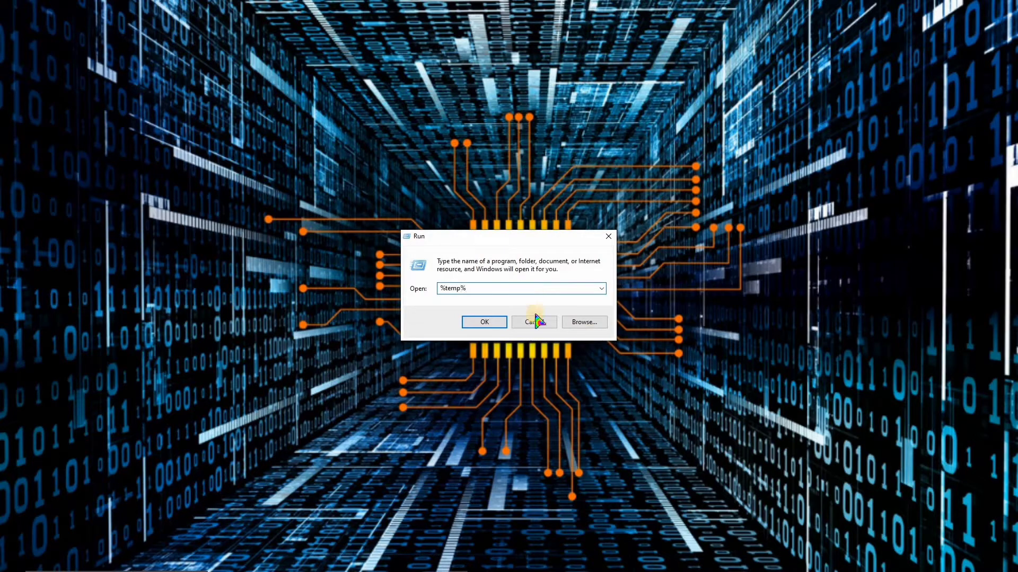
text(temp%)
click(491, 325)
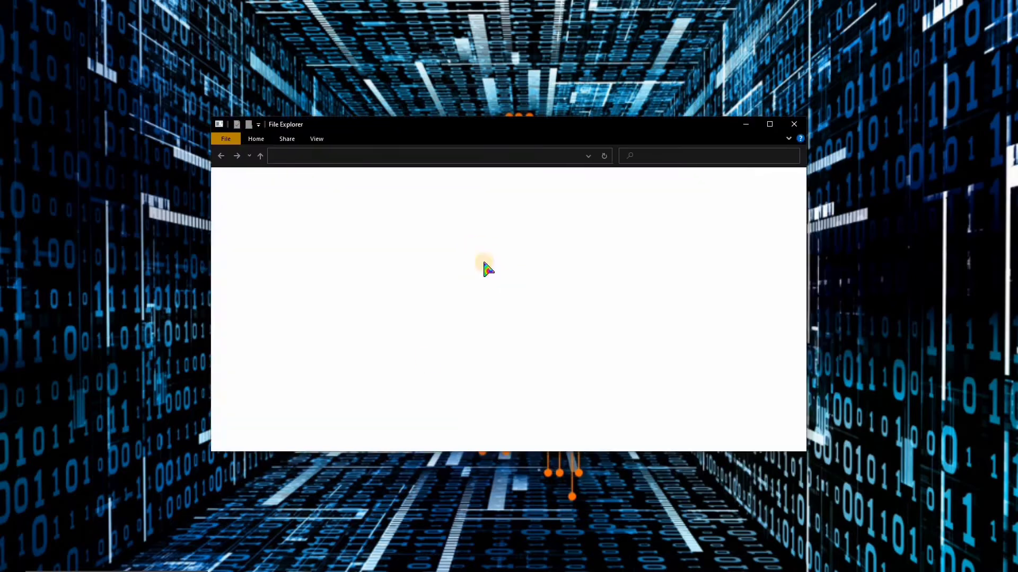
click(771, 125)
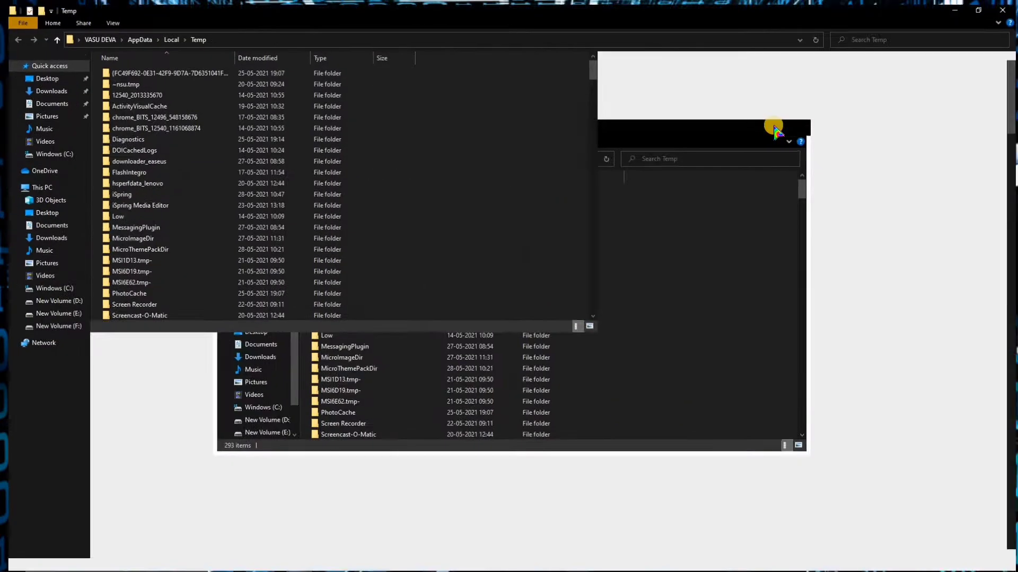
Select all files and folders in the user's Temp folder and delete them
scroll(374, 260, down, 20)
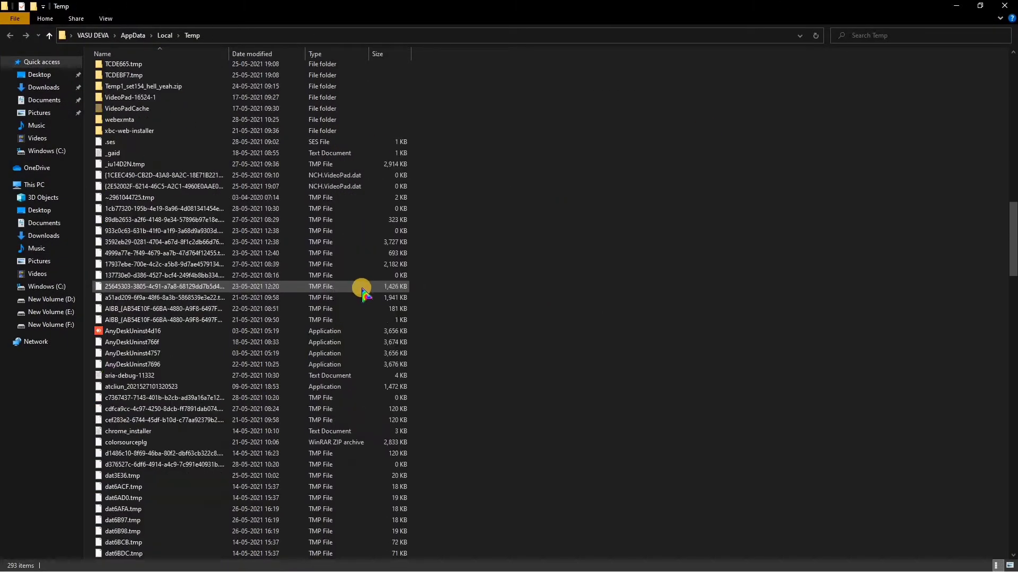
scroll(362, 290, down, 20)
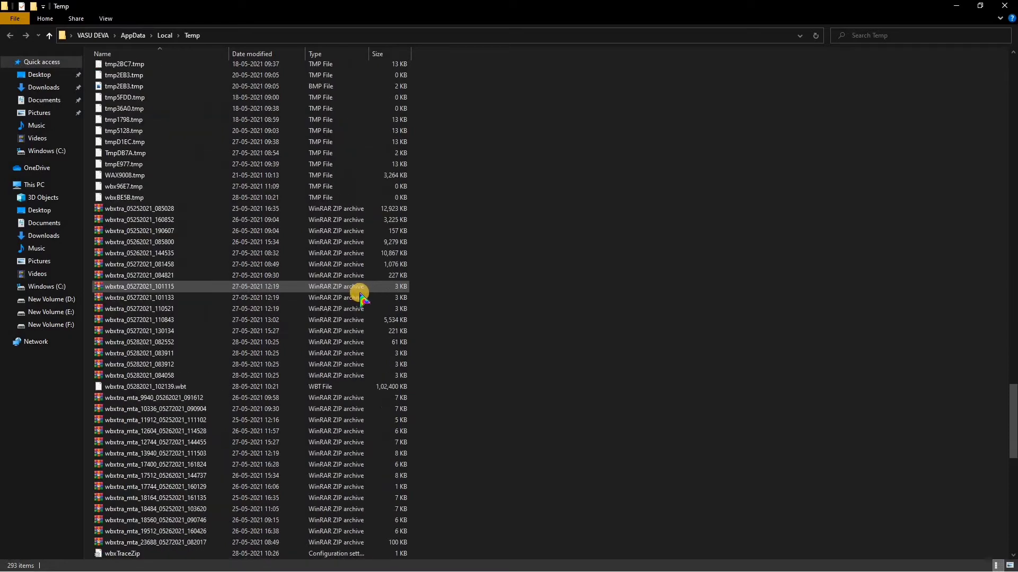
scroll(362, 300, down, 2)
scroll(361, 300, up, 20)
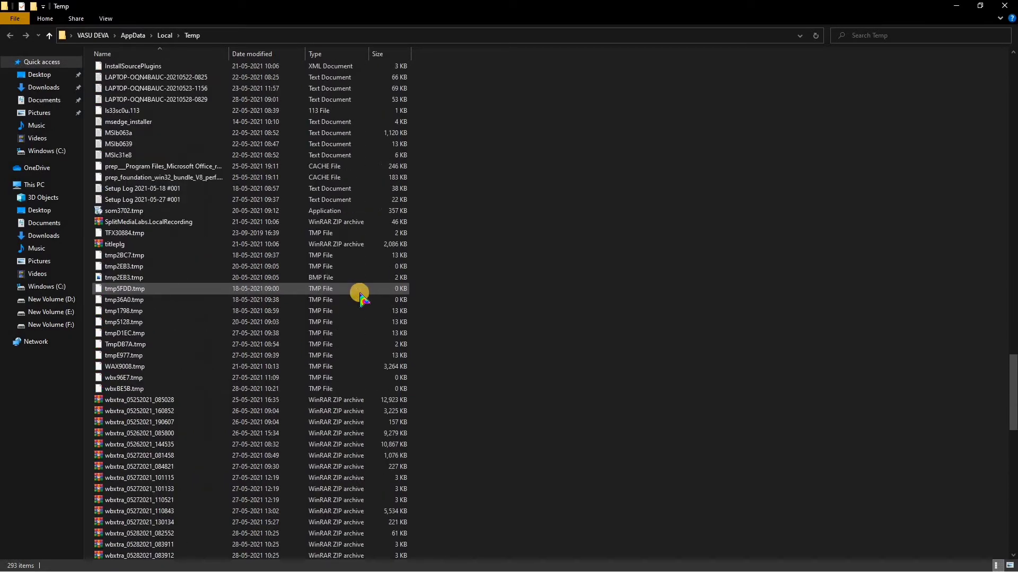
scroll(361, 300, up, 20)
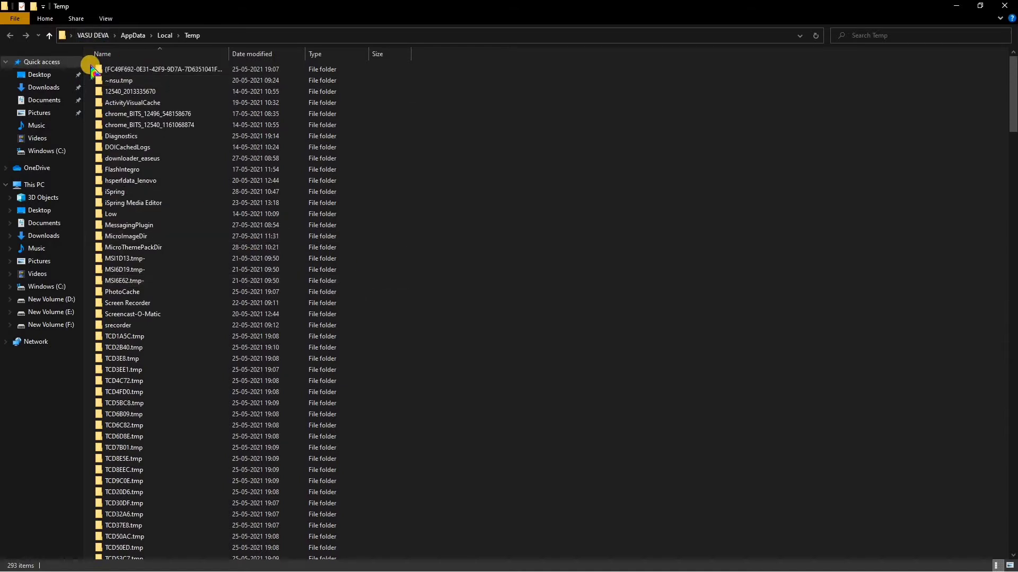
drag(187, 291, 299, 503)
right_click(264, 199)
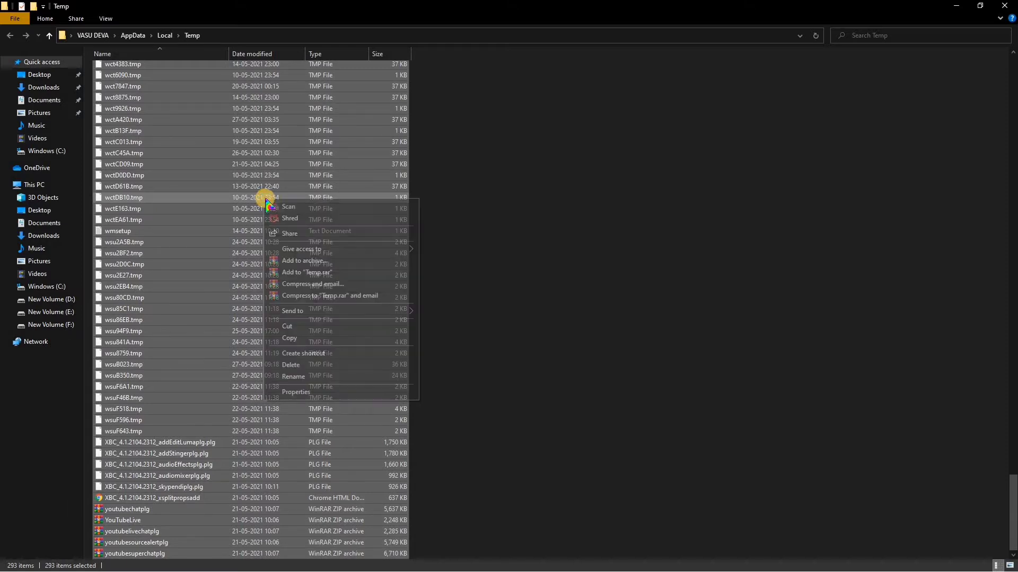
click(317, 366)
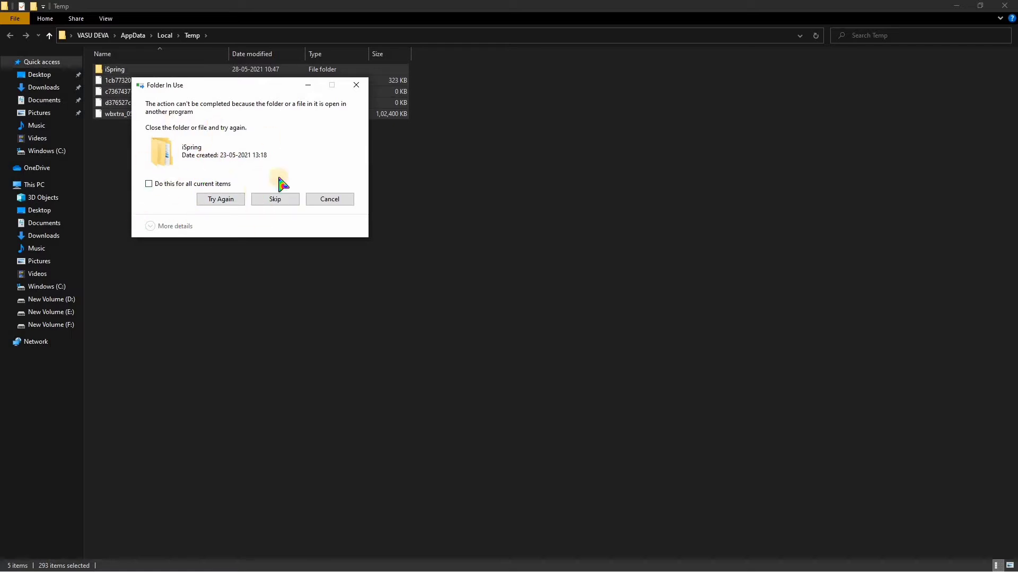
Skip the in-use iSpring folder and apply skipping to all other in-use files in the deletion
click(263, 203)
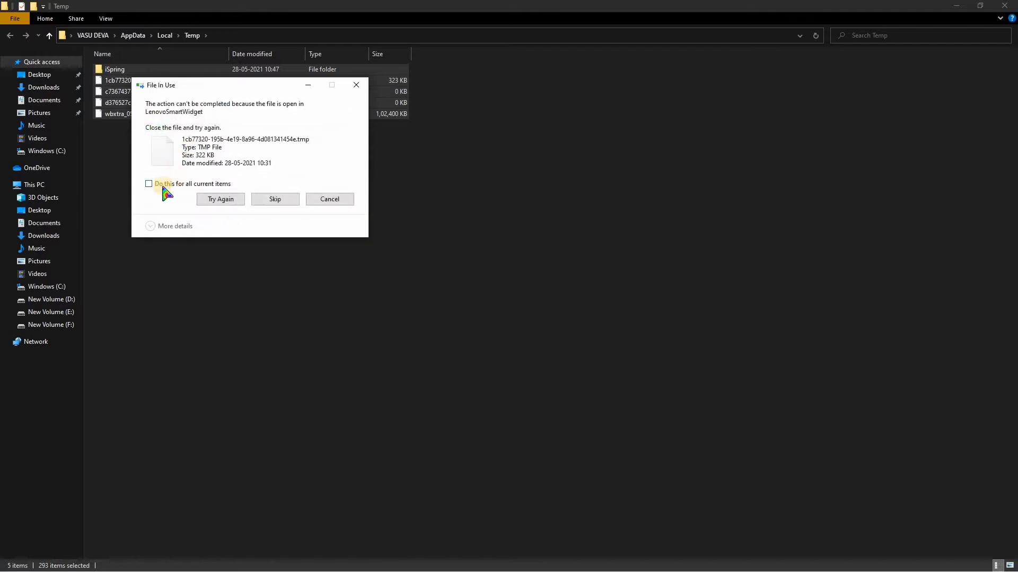
click(171, 184)
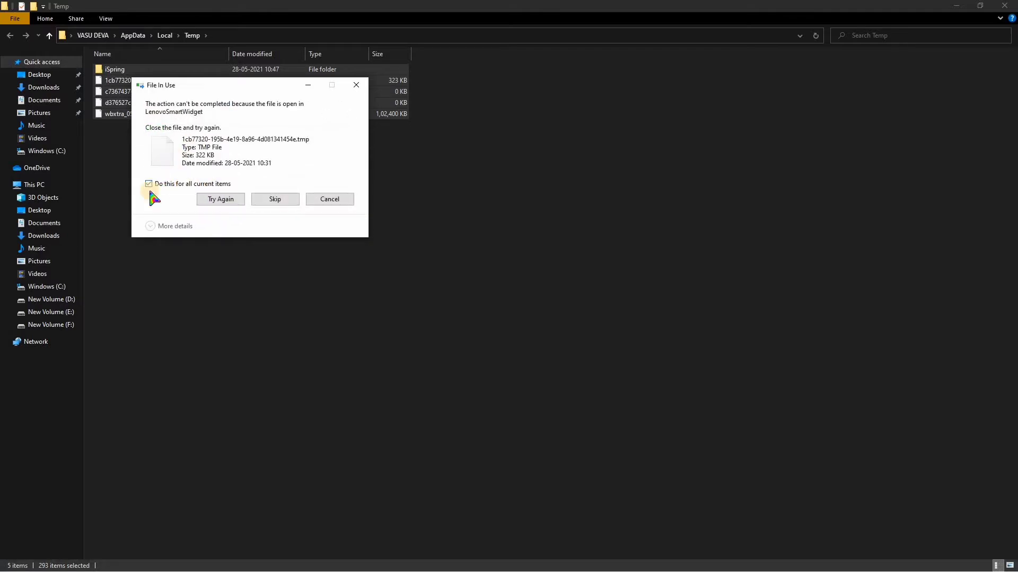
click(286, 204)
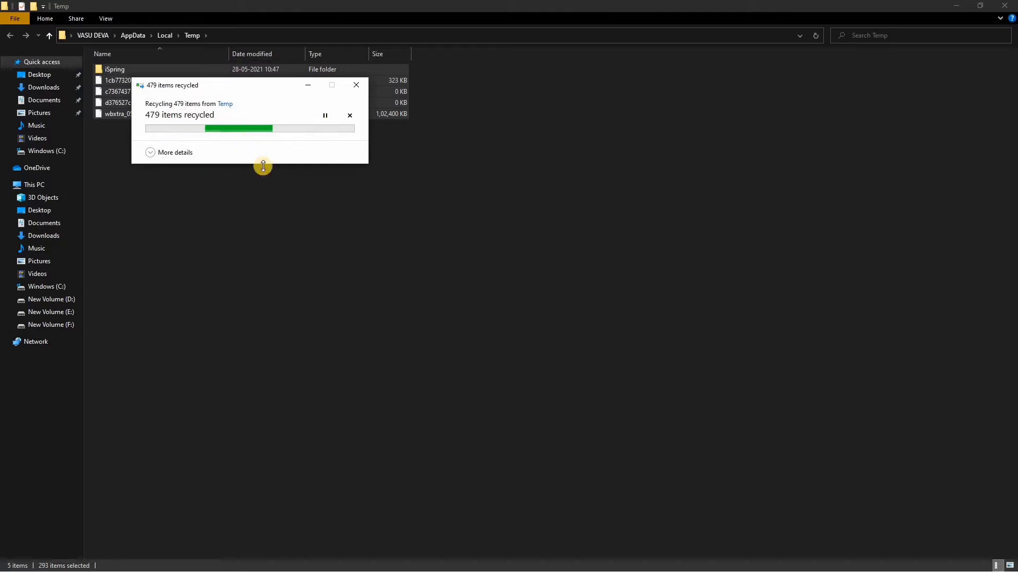
Refresh the Temp folder and try again to delete the remaining items, skipping the iSpring folder
drag(211, 175, 141, 61)
right_click(213, 190)
click(270, 234)
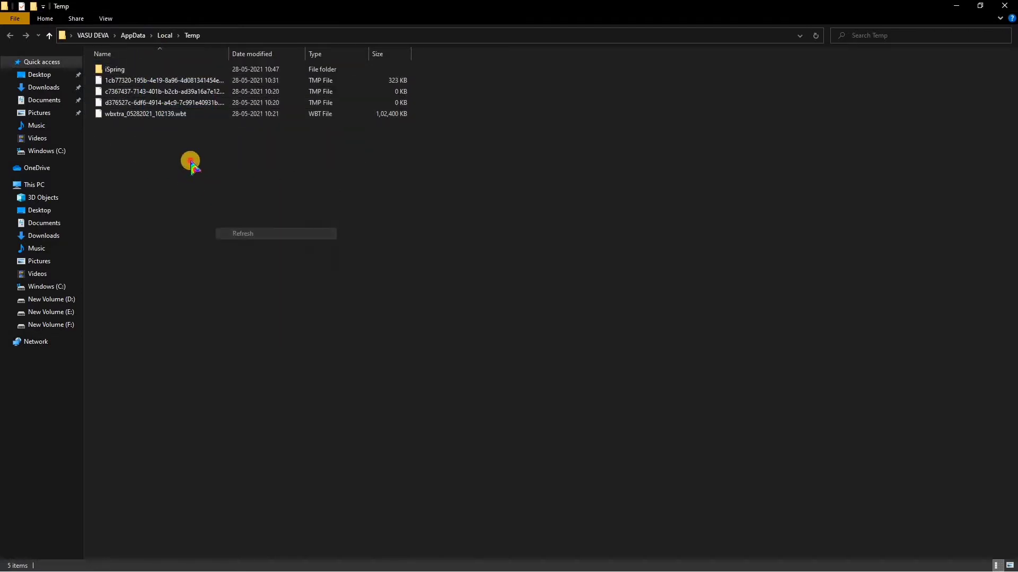
drag(180, 152, 136, 69)
right_click(135, 69)
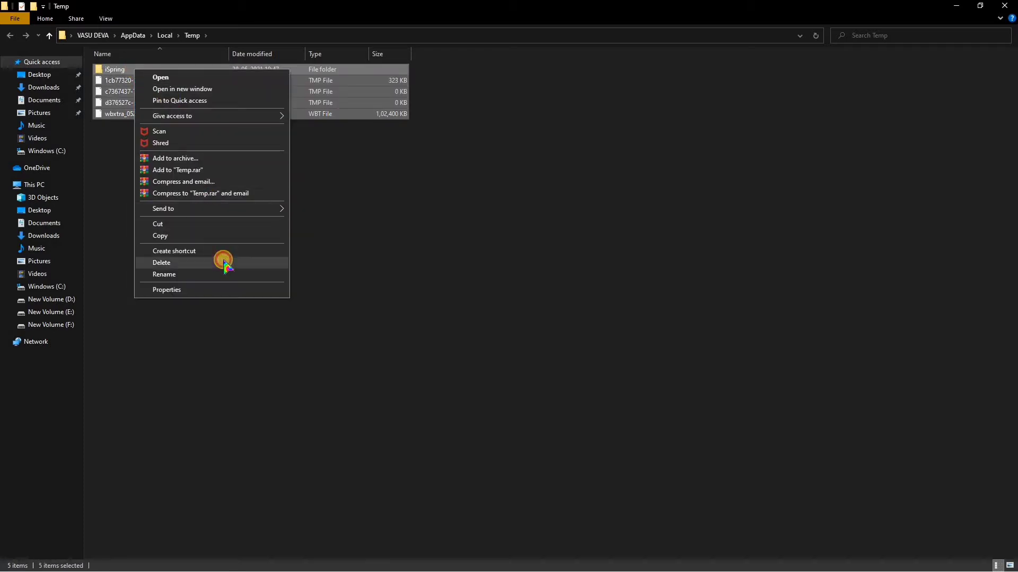
click(223, 261)
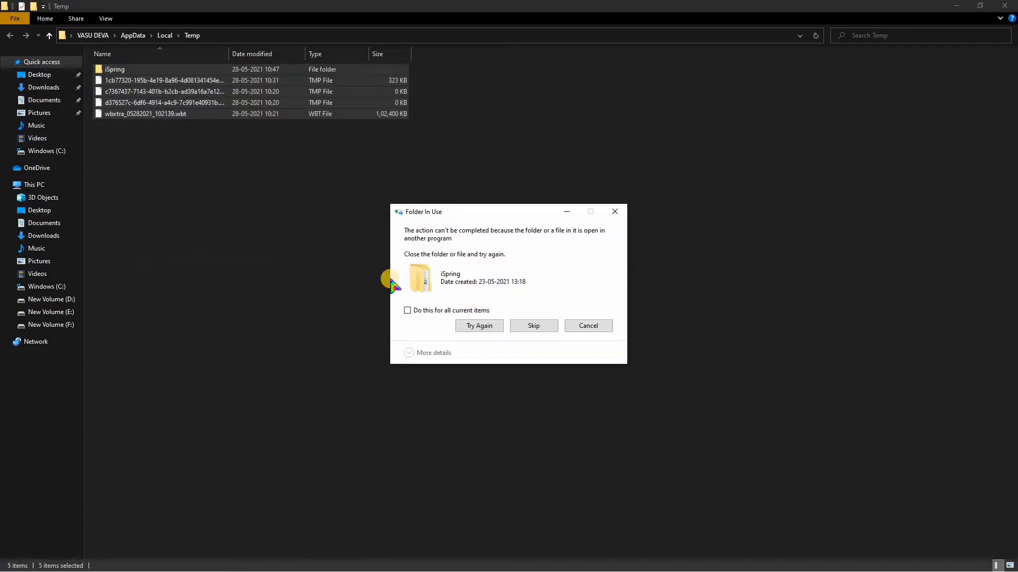
click(529, 333)
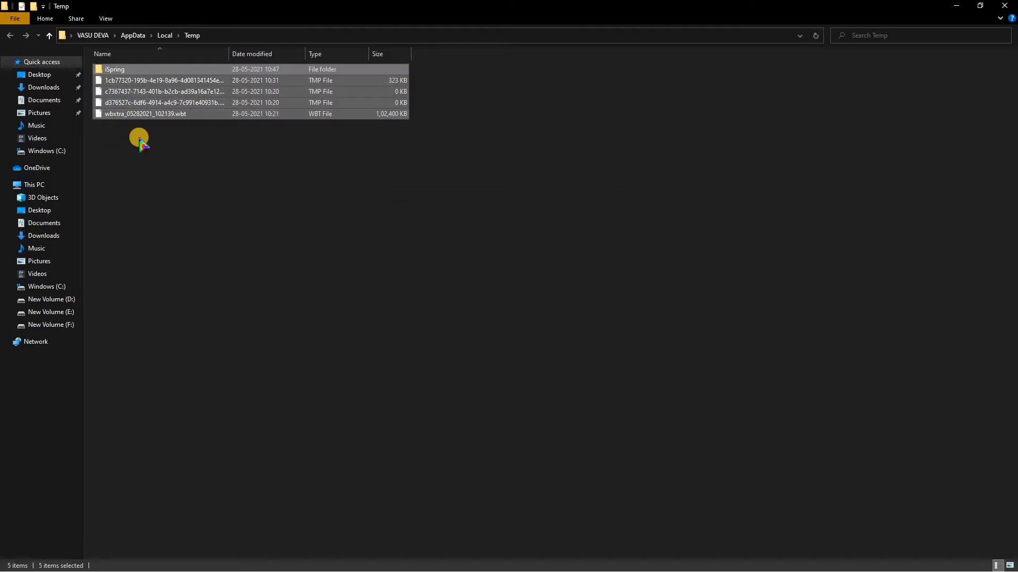
Refresh the contents of the user's Temp folder twice
right_click(139, 139)
click(196, 182)
right_click(198, 182)
click(236, 222)
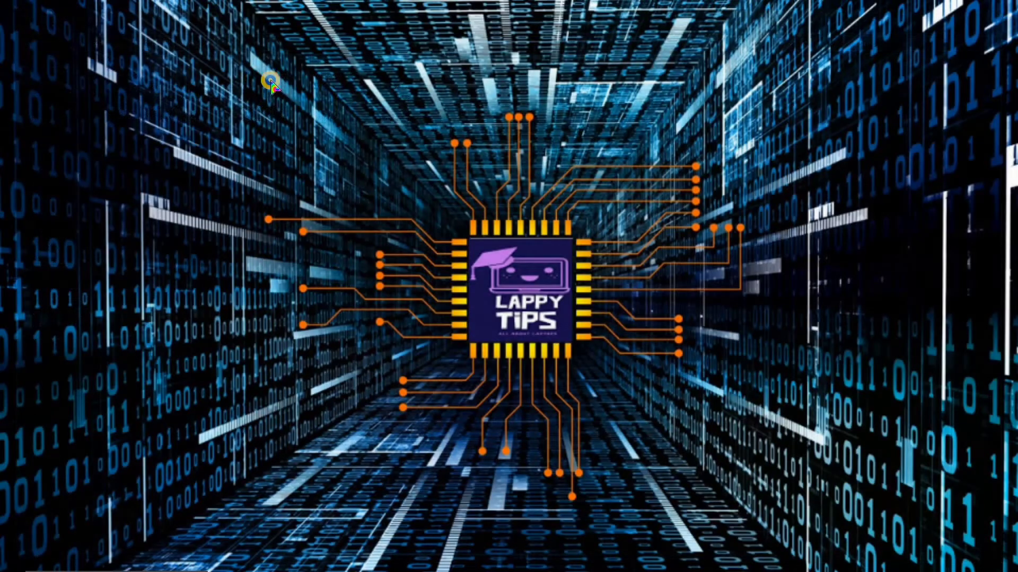
Return to the desktop and refresh it repeatedly
right_click(256, 78)
click(342, 107)
right_click(349, 113)
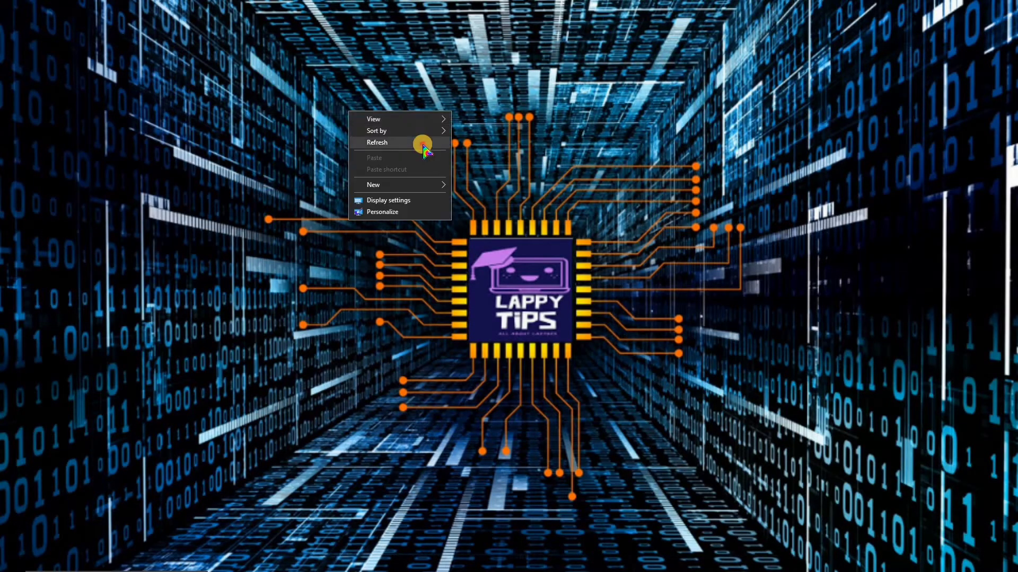
click(423, 144)
right_click(423, 144)
click(483, 177)
right_click(483, 178)
click(538, 209)
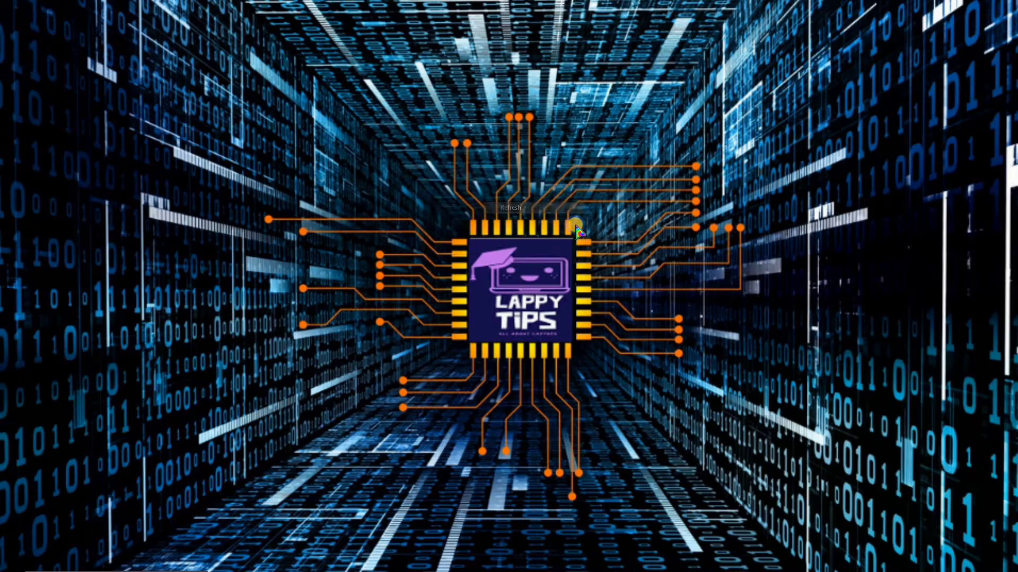
right_click(535, 207)
click(586, 236)
right_click(247, 165)
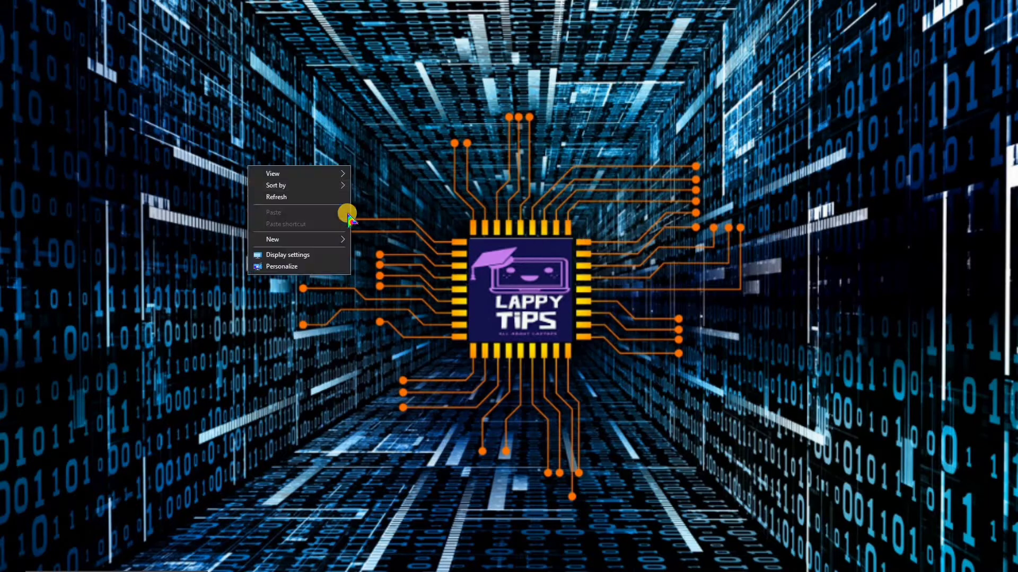
click(341, 197)
right_click(335, 193)
click(405, 223)
right_click(409, 227)
click(466, 259)
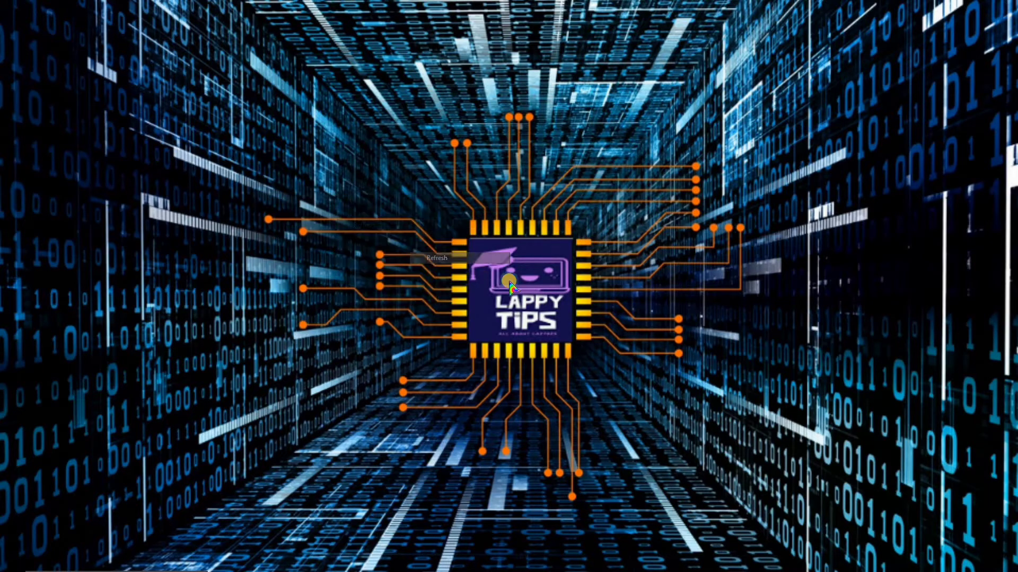
right_click(510, 287)
click(518, 290)
right_click(561, 318)
click(562, 318)
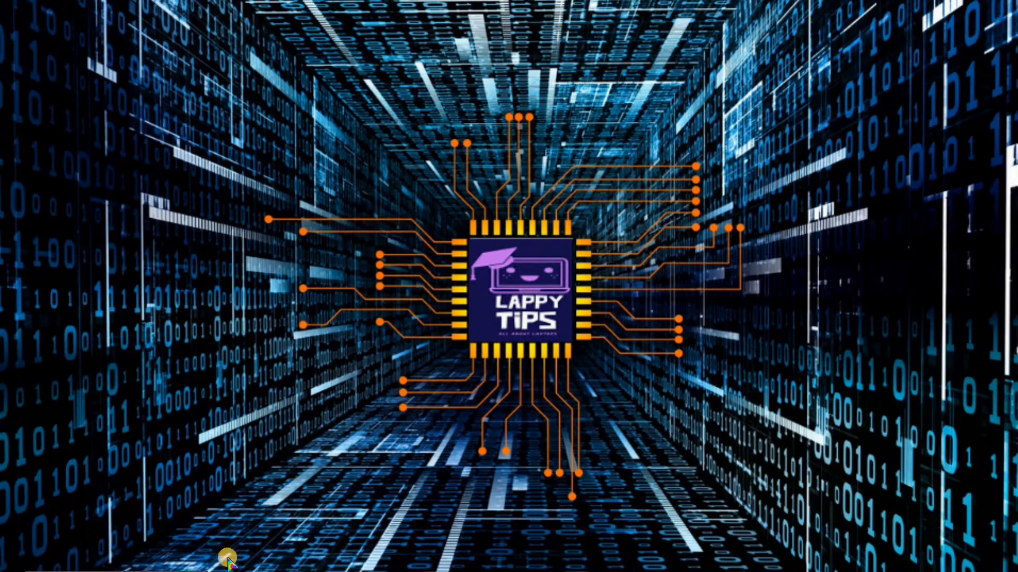
Run the command temp and grant permanent access to open the Windows Temp folder in a maximized window
mouse_move(153, 562)
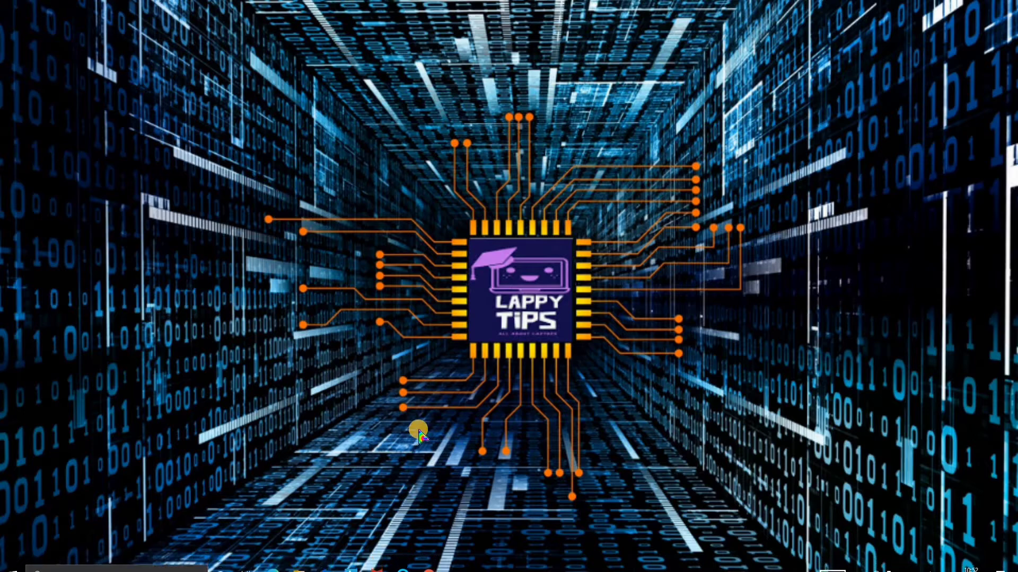
key(super+r)
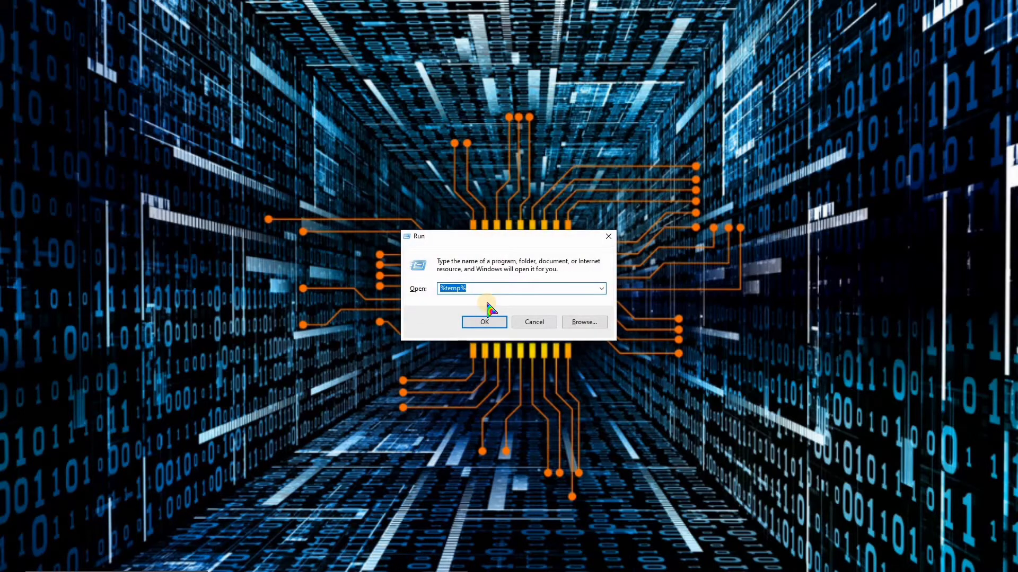
text(t)
click(498, 324)
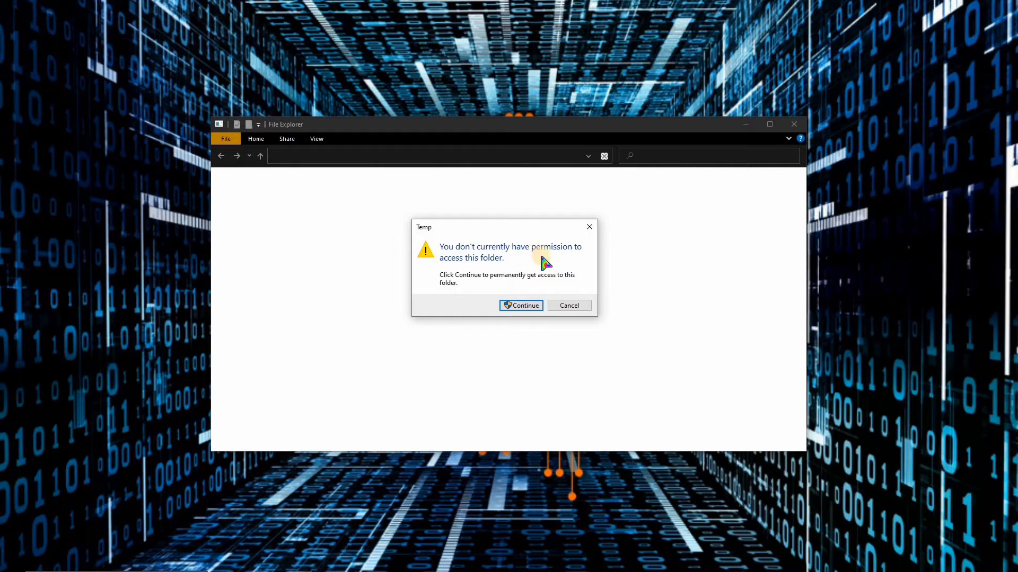
click(512, 311)
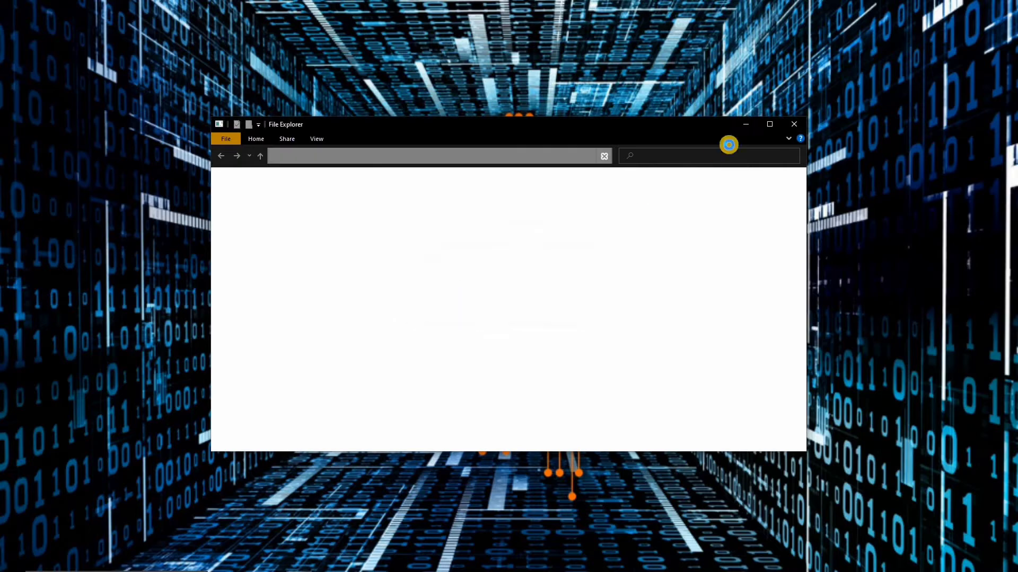
click(772, 125)
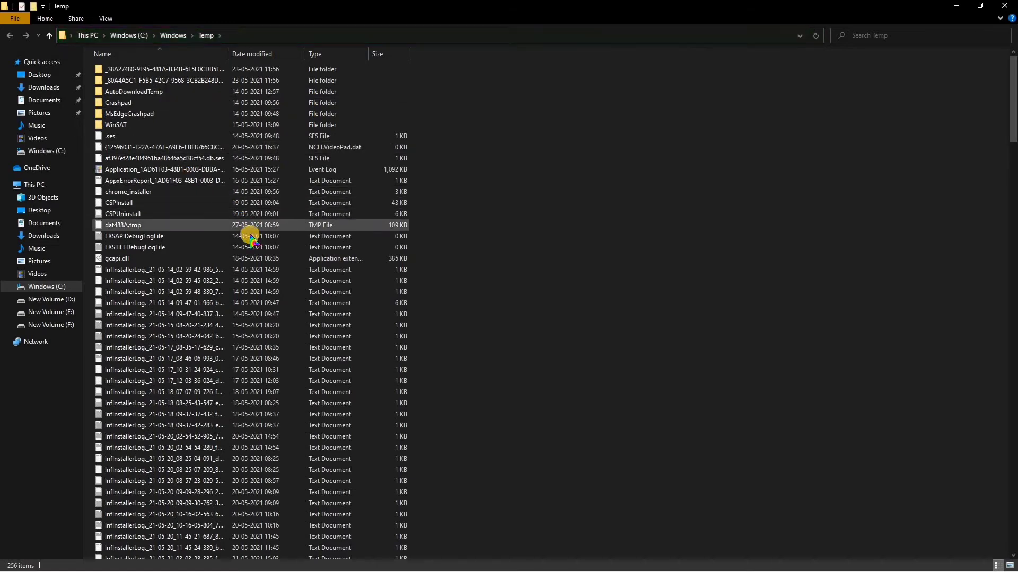
Delete all files and folders in the Windows Temp folder, skipping all current items that are in use
scroll(249, 229, down, 20)
scroll(256, 257, down, 20)
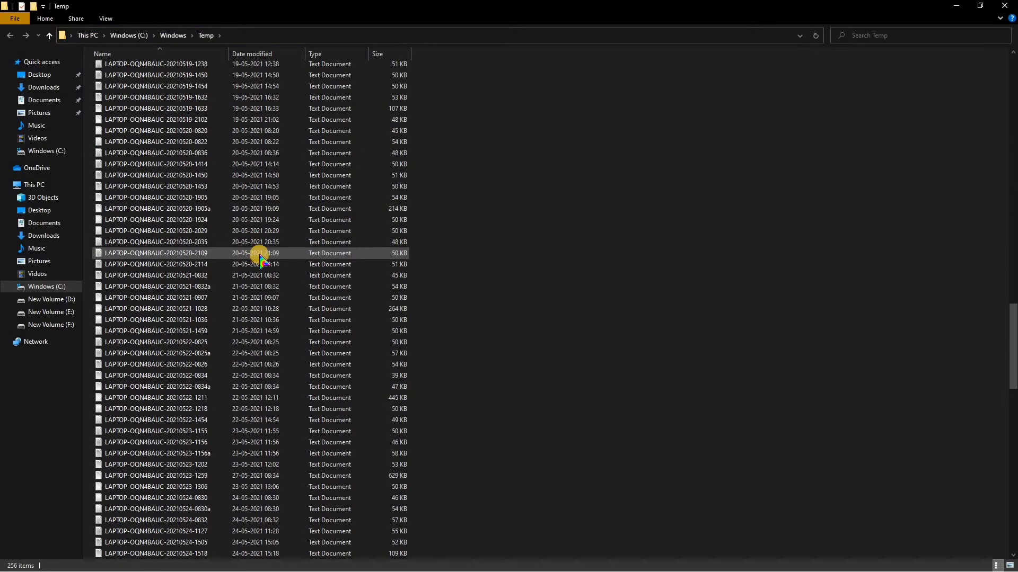
scroll(264, 260, down, 6)
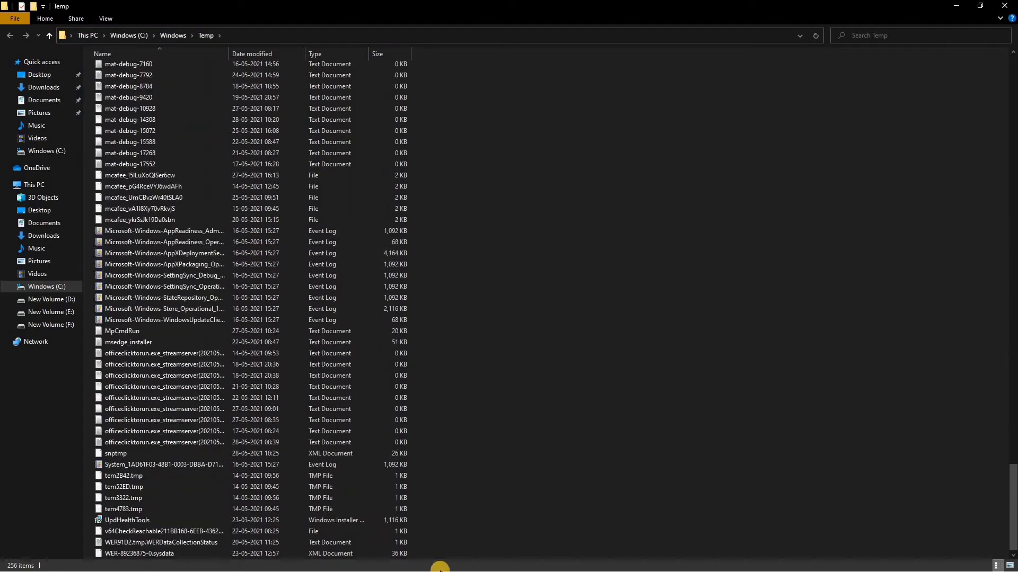
drag(392, 544, 325, 45)
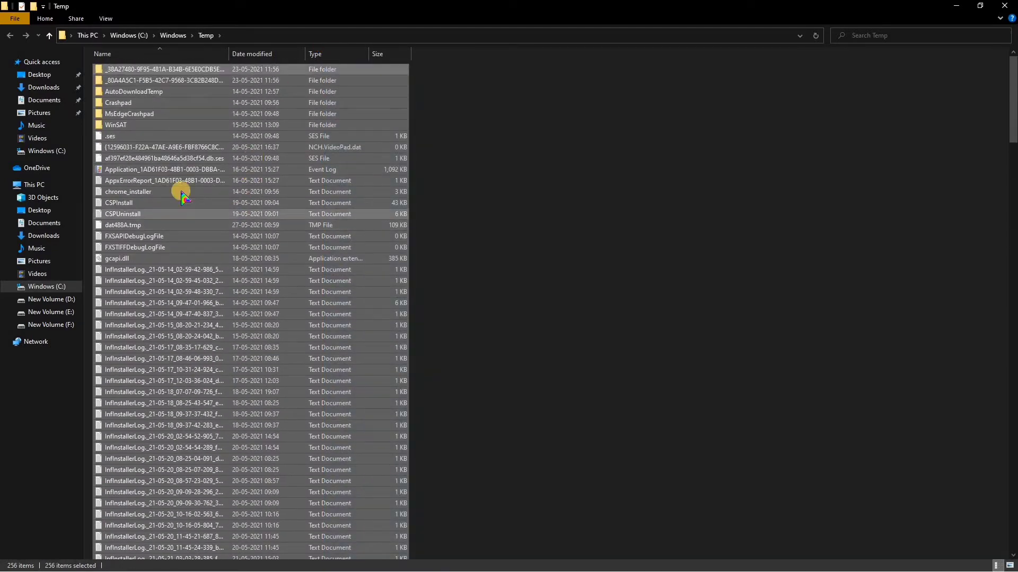
right_click(220, 105)
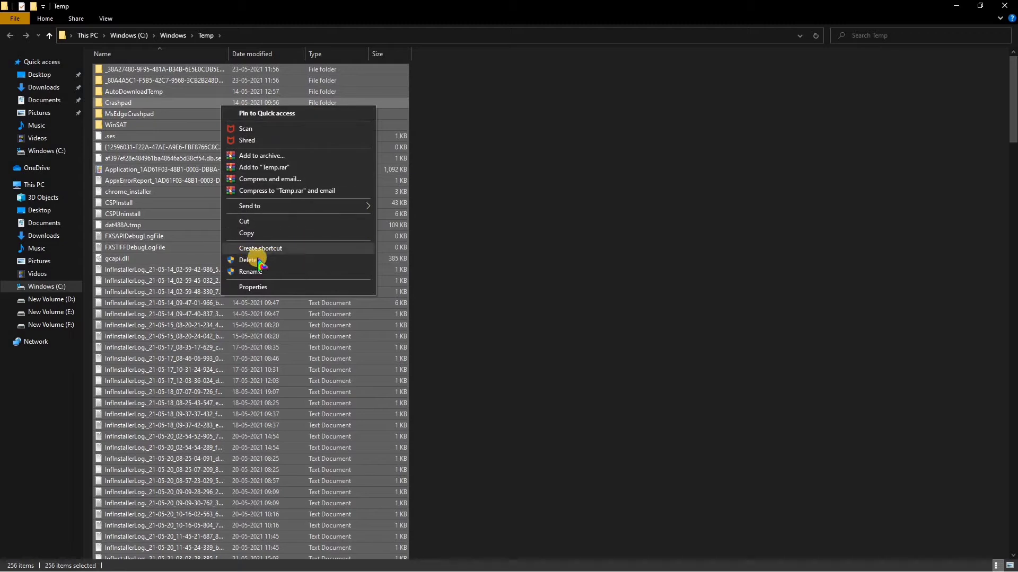
click(259, 260)
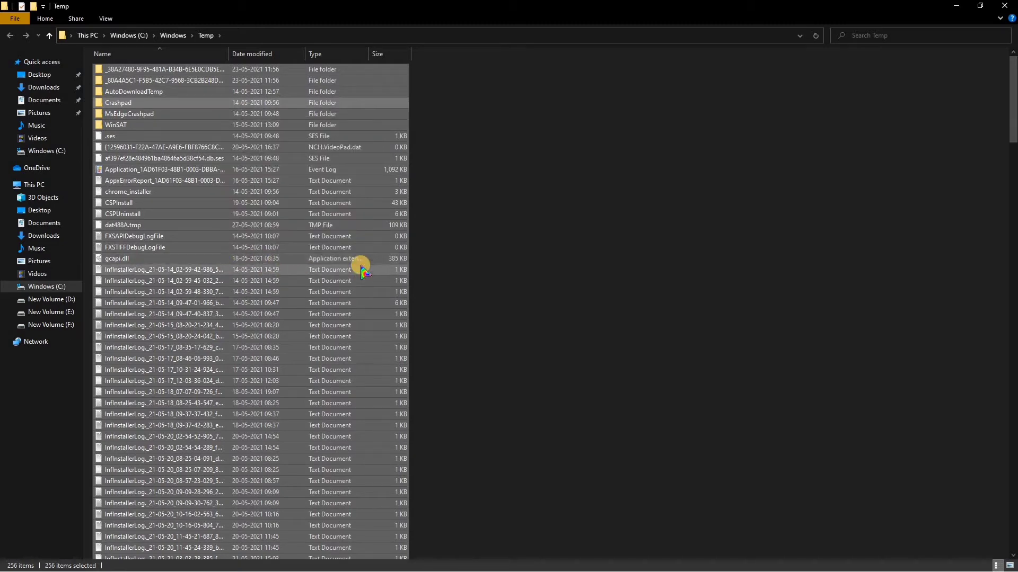
click(464, 342)
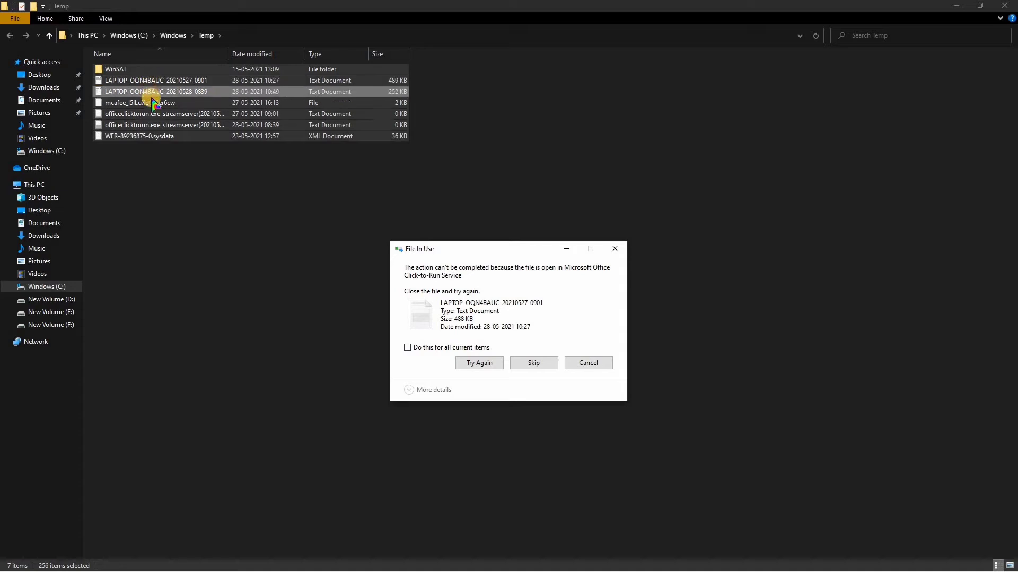
click(423, 349)
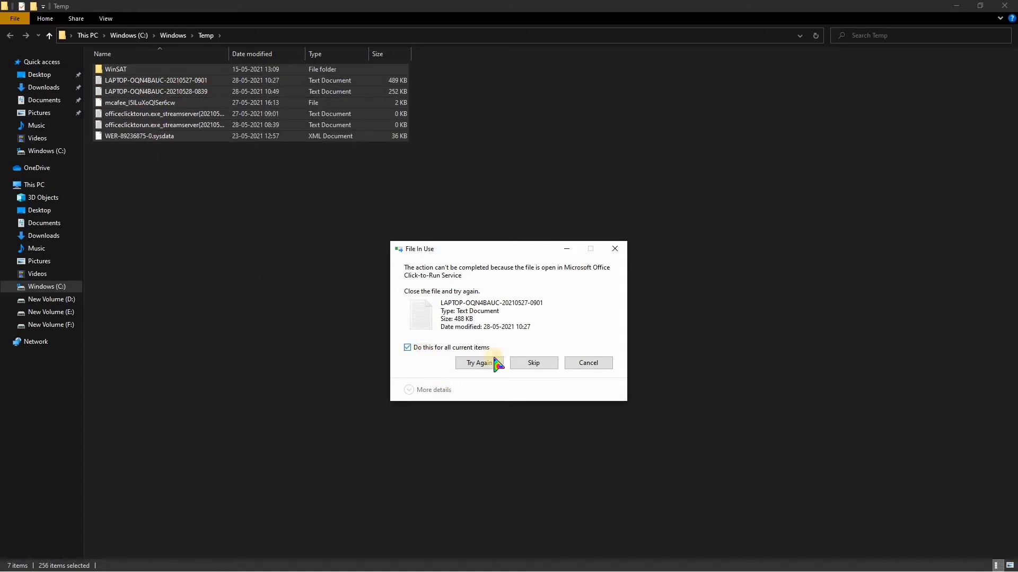
click(535, 363)
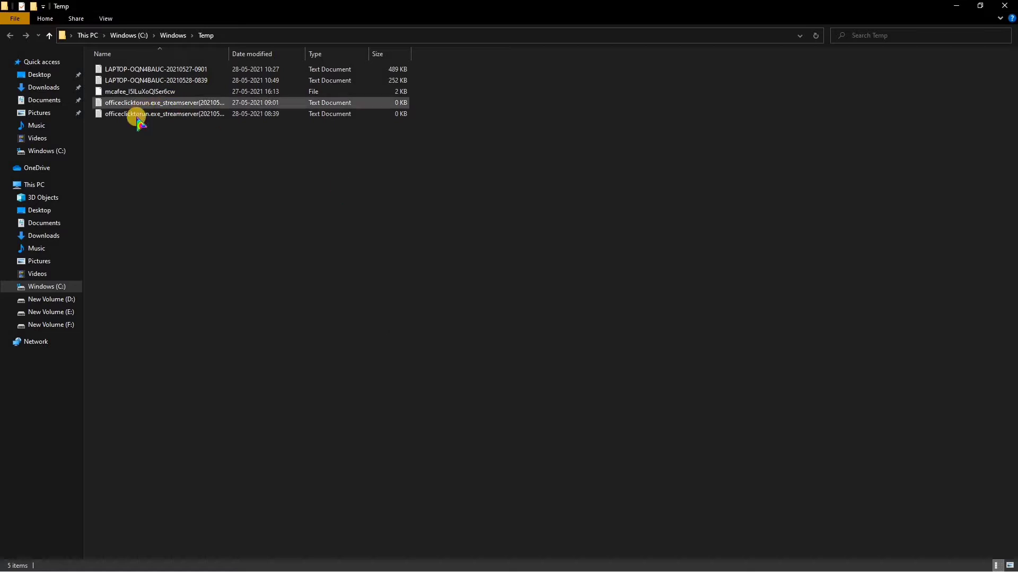
Try again to delete the items remaining in the Windows Temp folder, skipping every file in use
drag(227, 157, 175, 77)
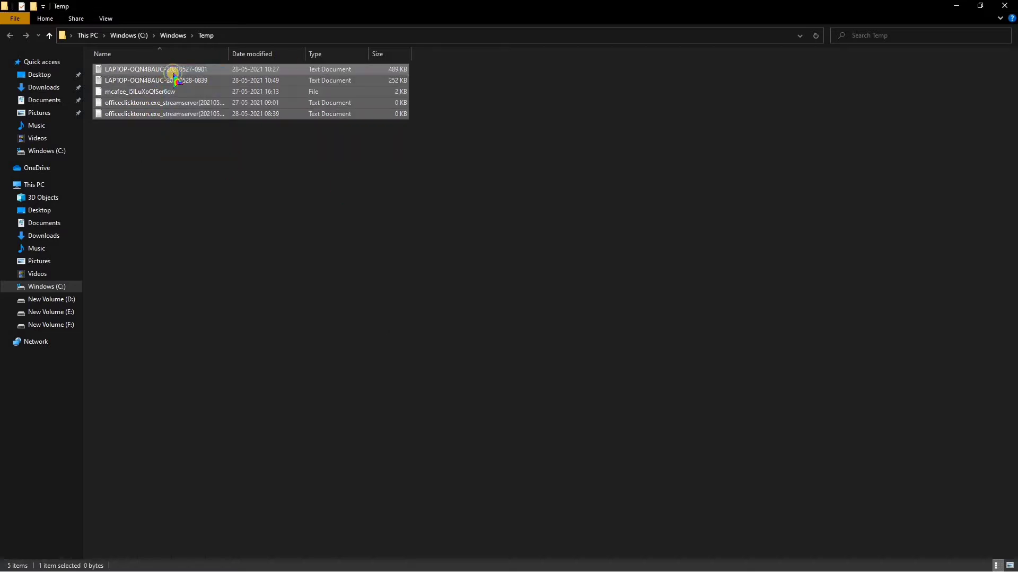
key(shift+F10)
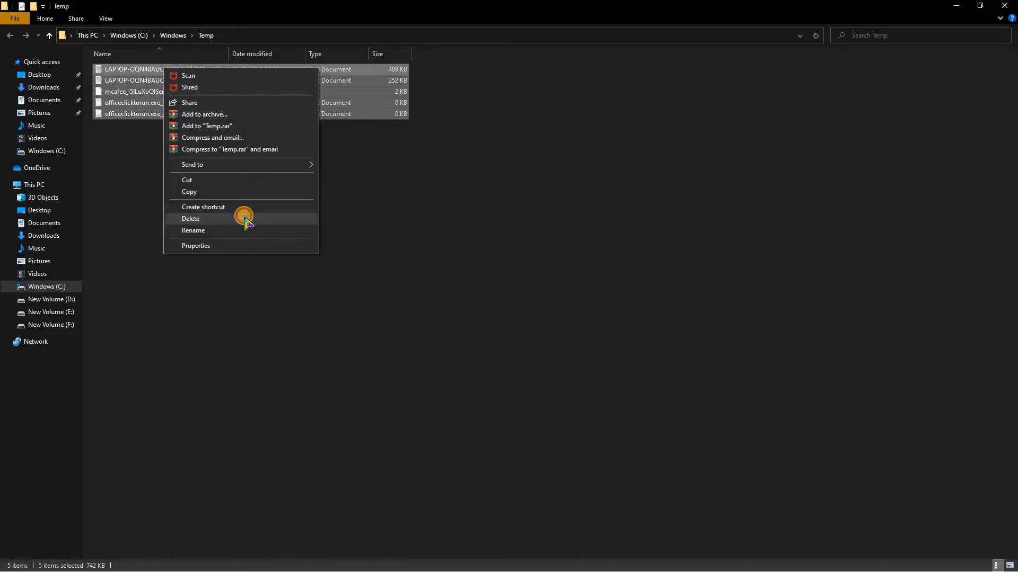
click(245, 218)
click(413, 347)
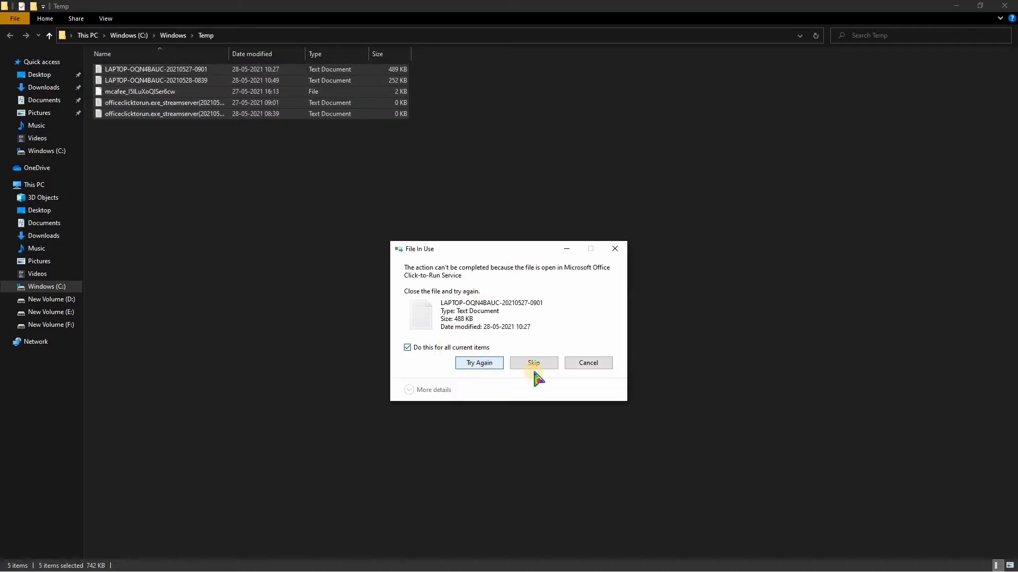
click(544, 362)
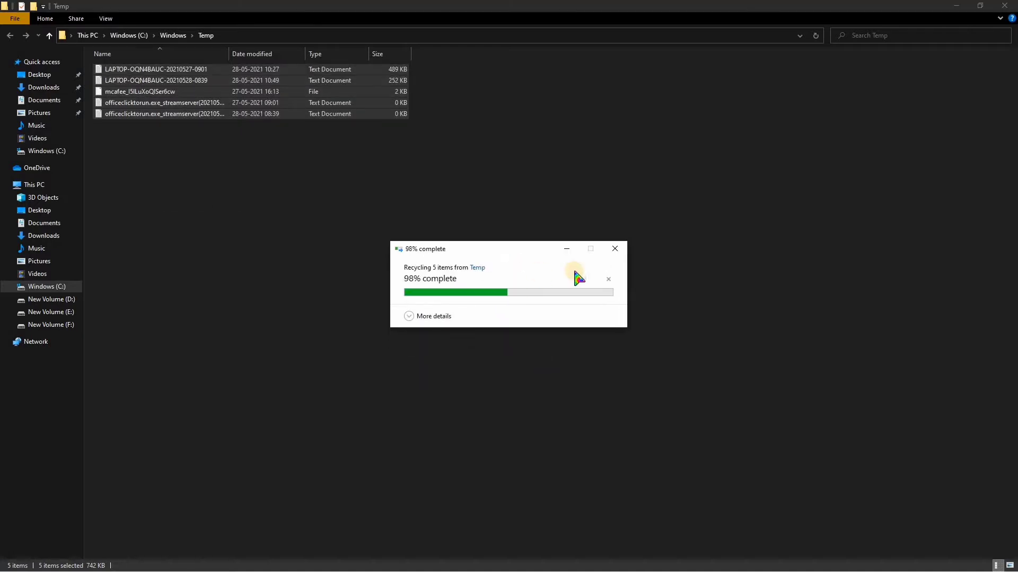
Refresh the Windows Temp folder twice and close its window
right_click(413, 162)
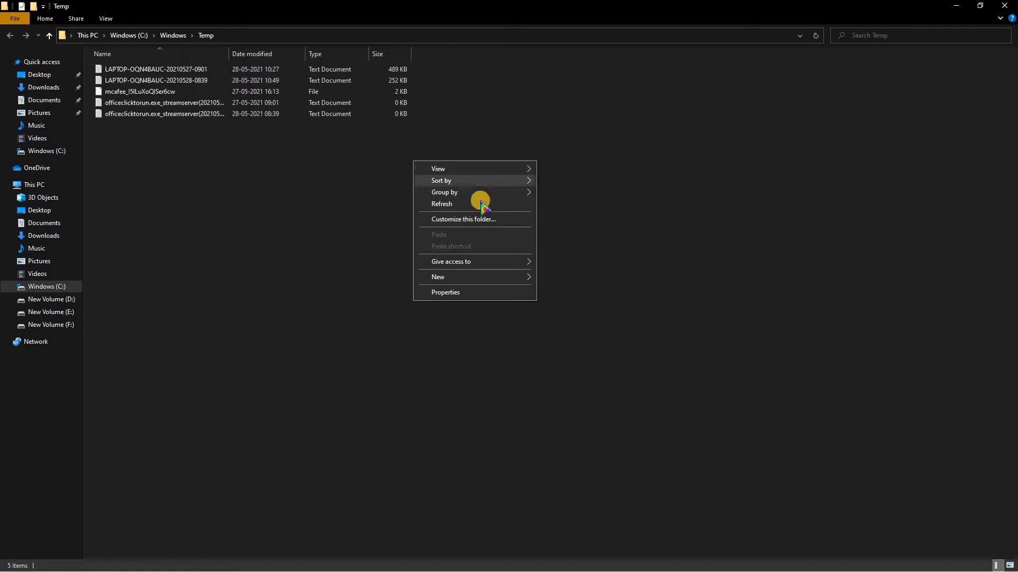
click(479, 200)
right_click(482, 203)
click(548, 241)
click(1007, 6)
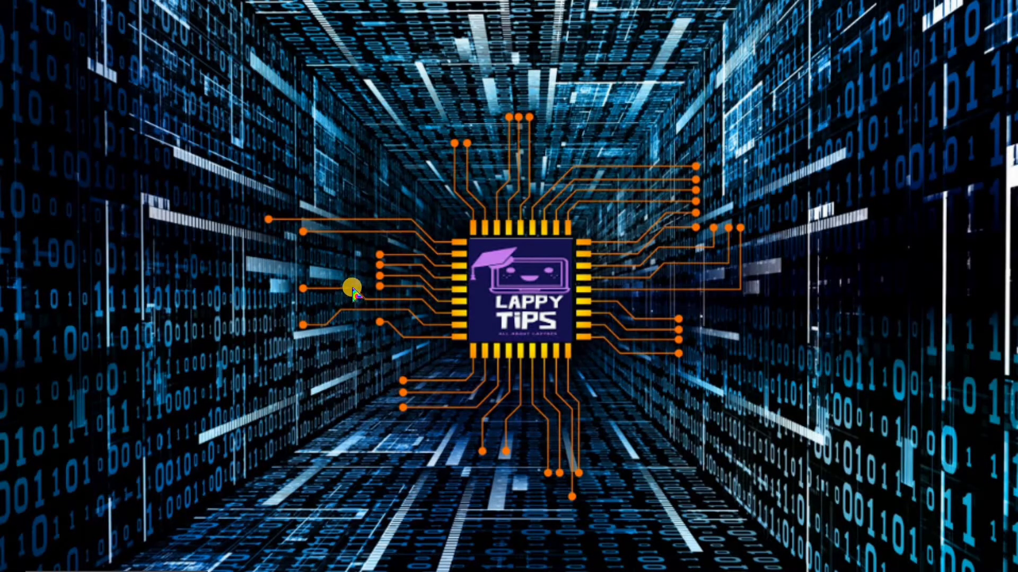
Run the command prefetch and grant permanent access to open the Prefetch folder
key(super+r)
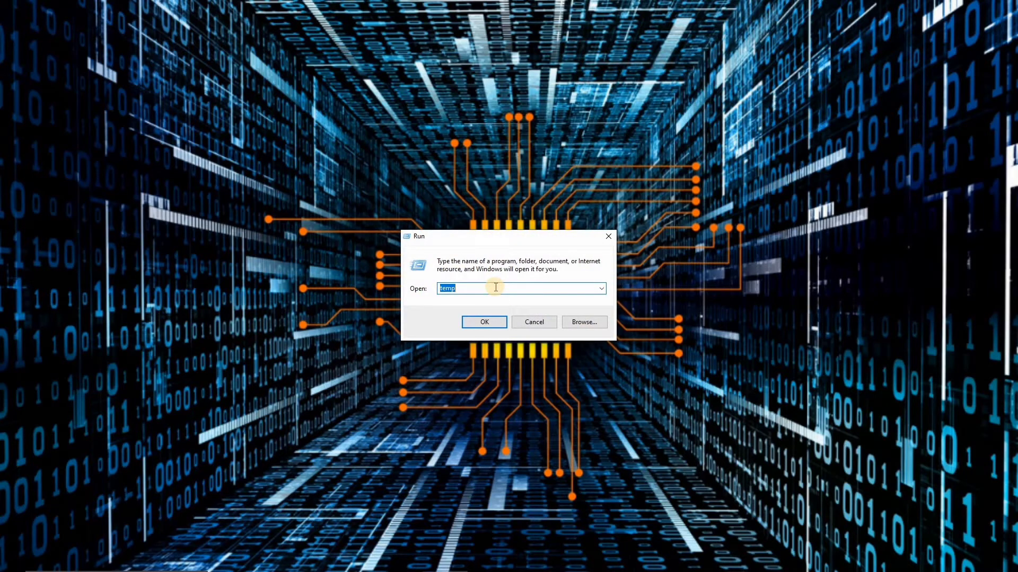
key(BackSpace)
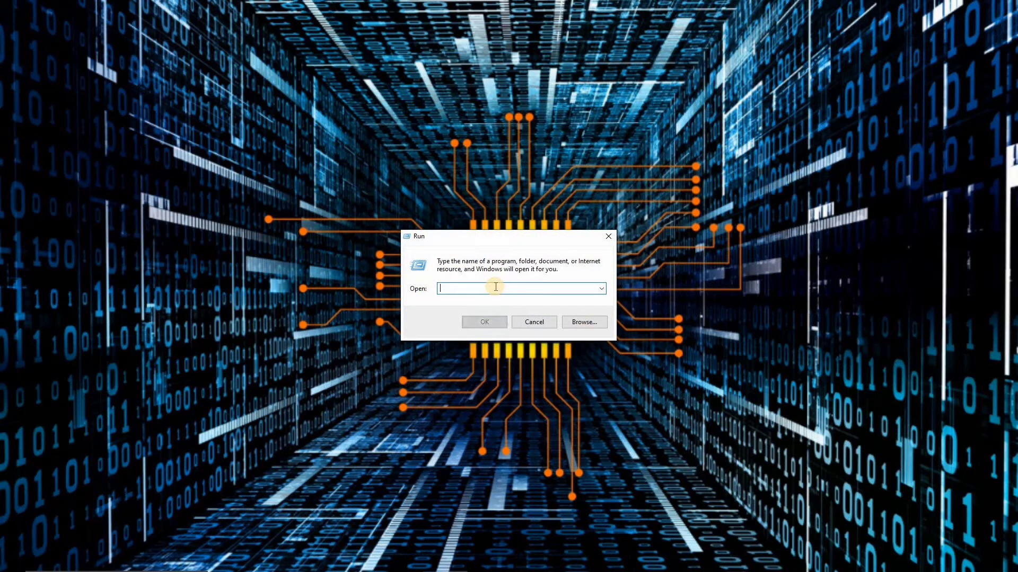
text(prefetch)
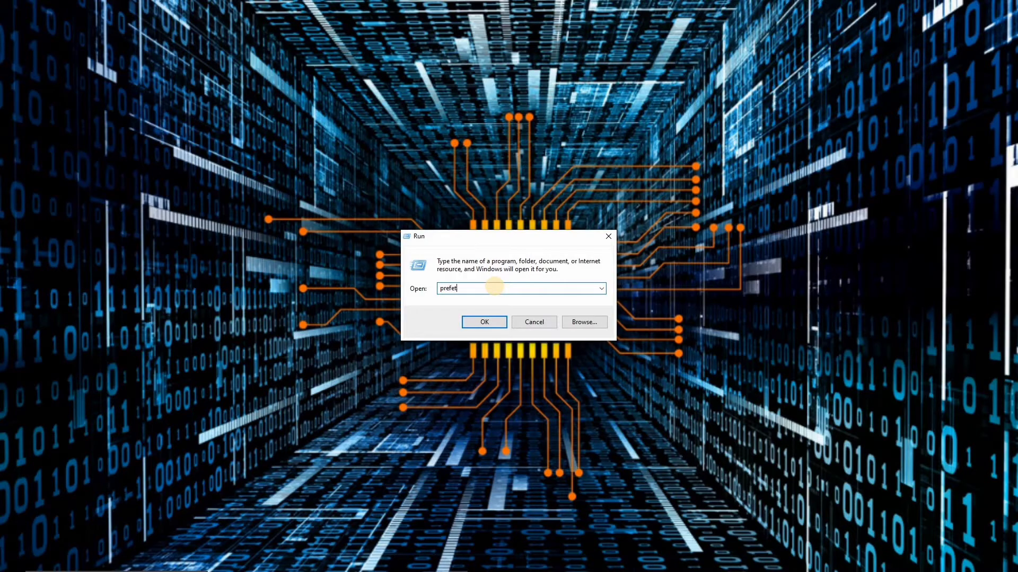
click(476, 325)
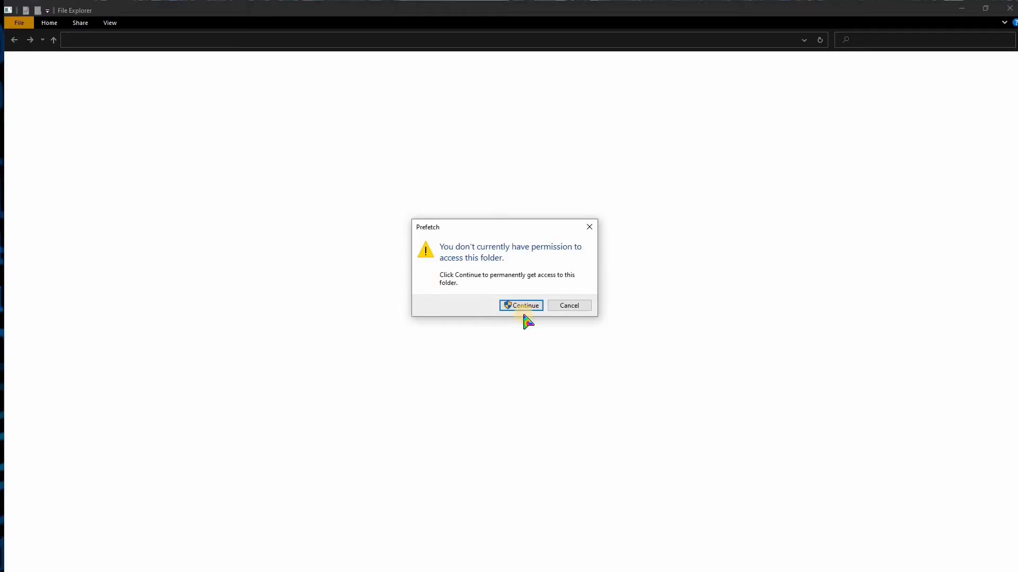
click(529, 306)
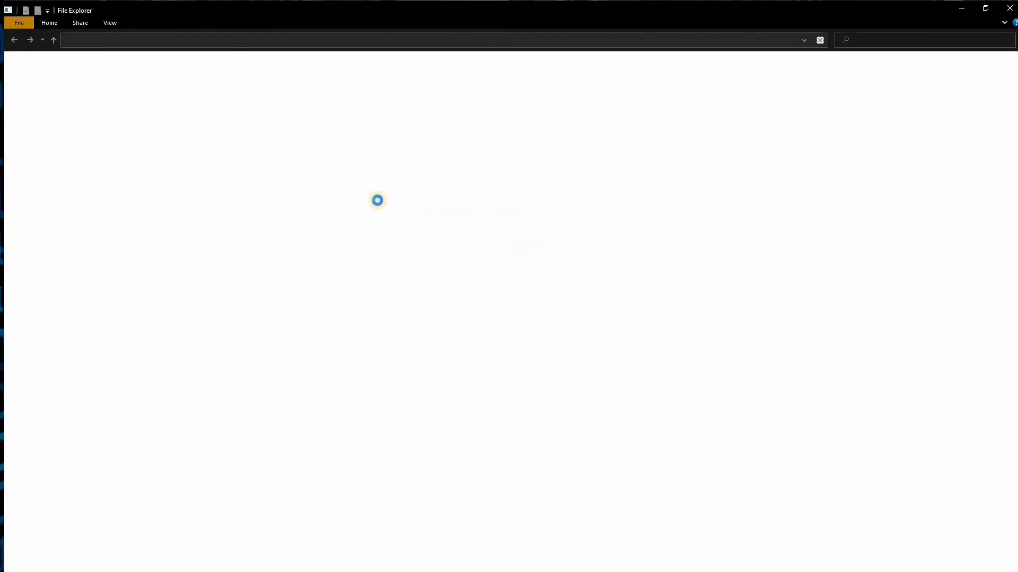
Select all the files in the Prefetch folder from first to last and delete them
scroll(324, 254, down, 10)
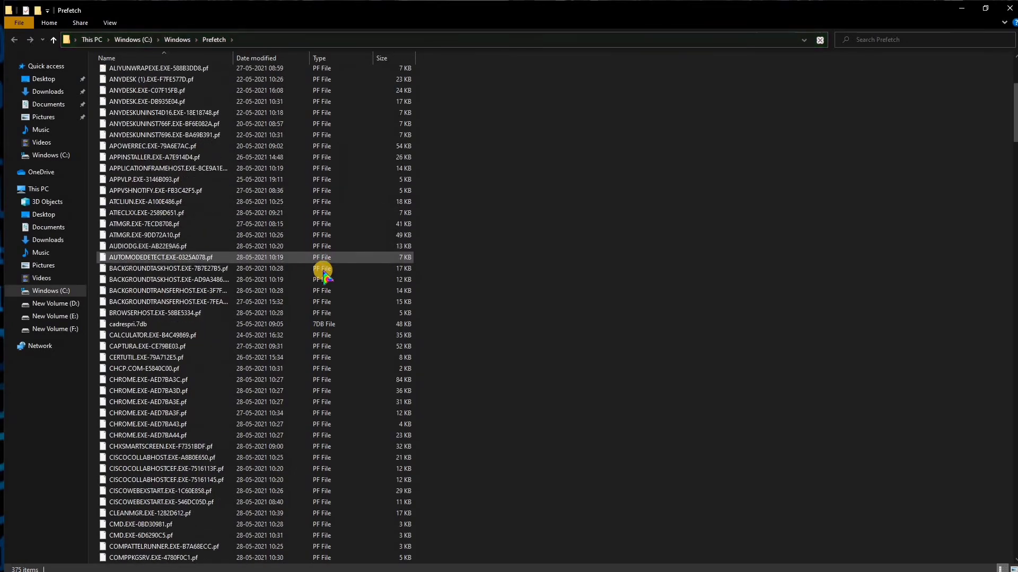
scroll(323, 289, down, 20)
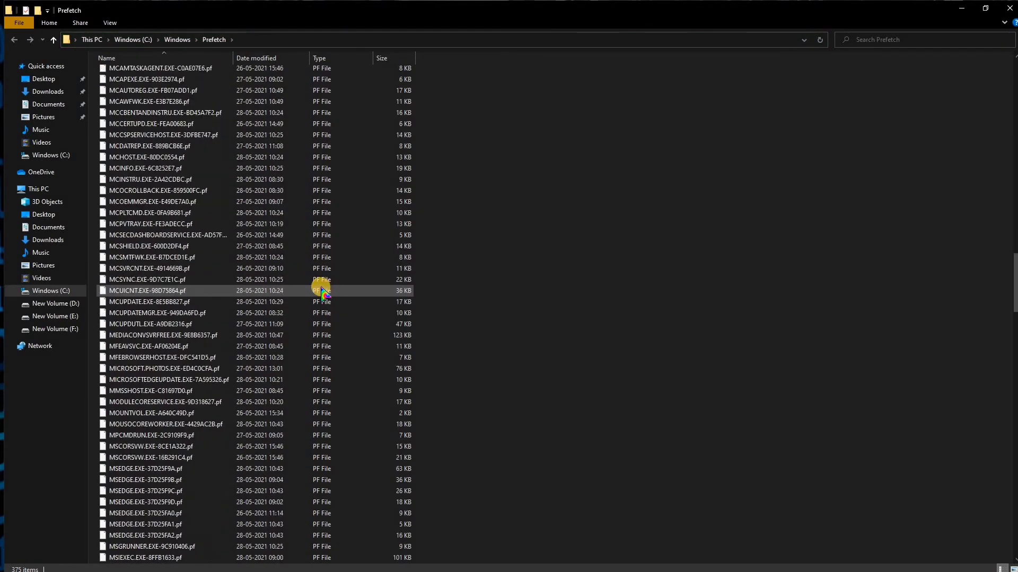
scroll(323, 290, down, 20)
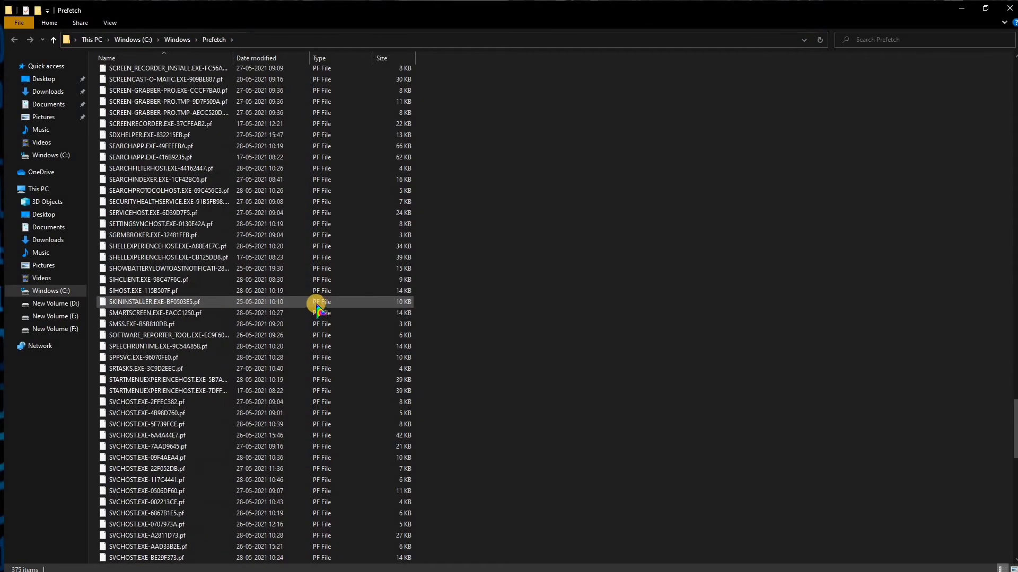
scroll(320, 299, down, 10)
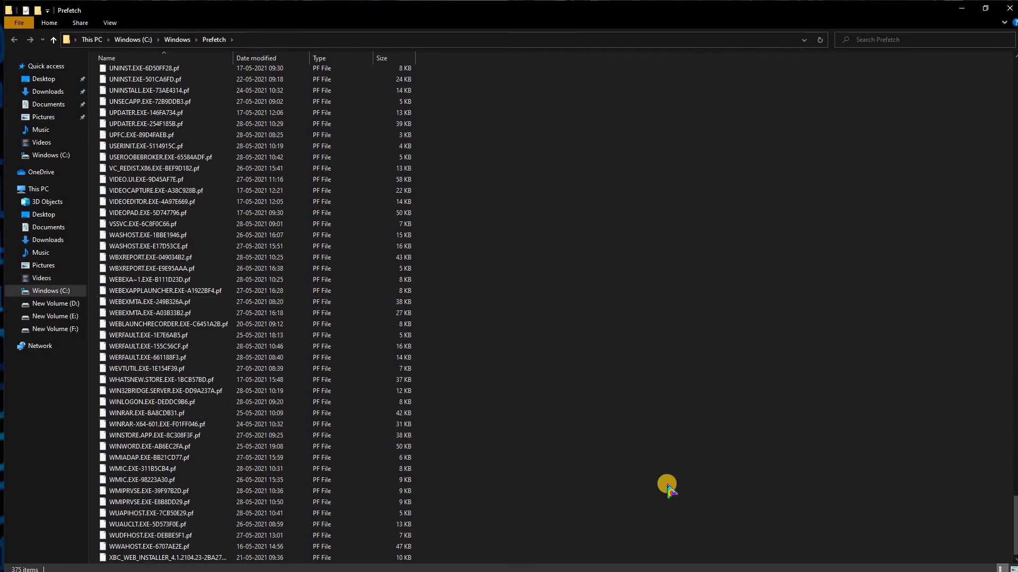
drag(1015, 523, 1014, 2)
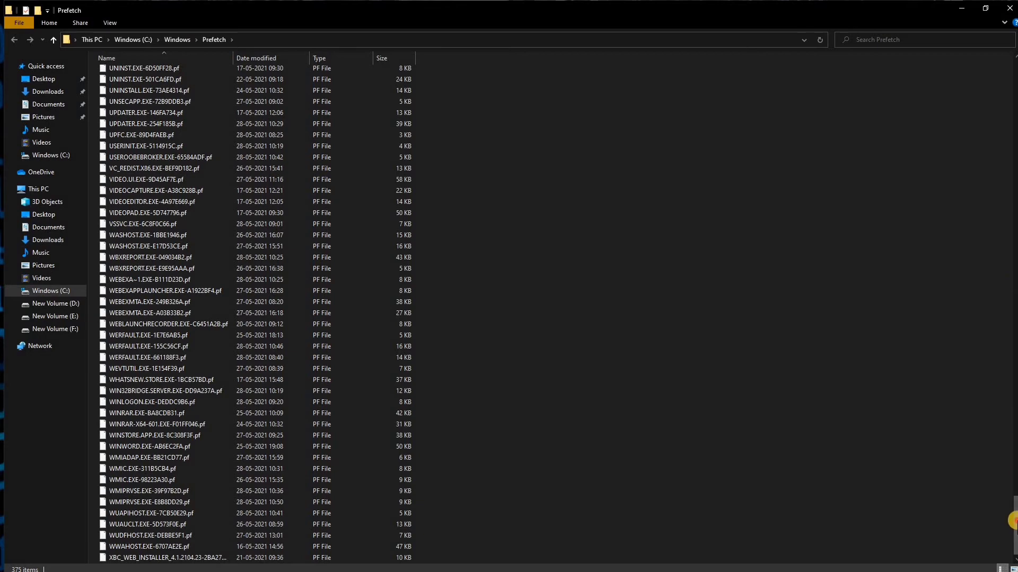
drag(1014, 519, 1014, 53)
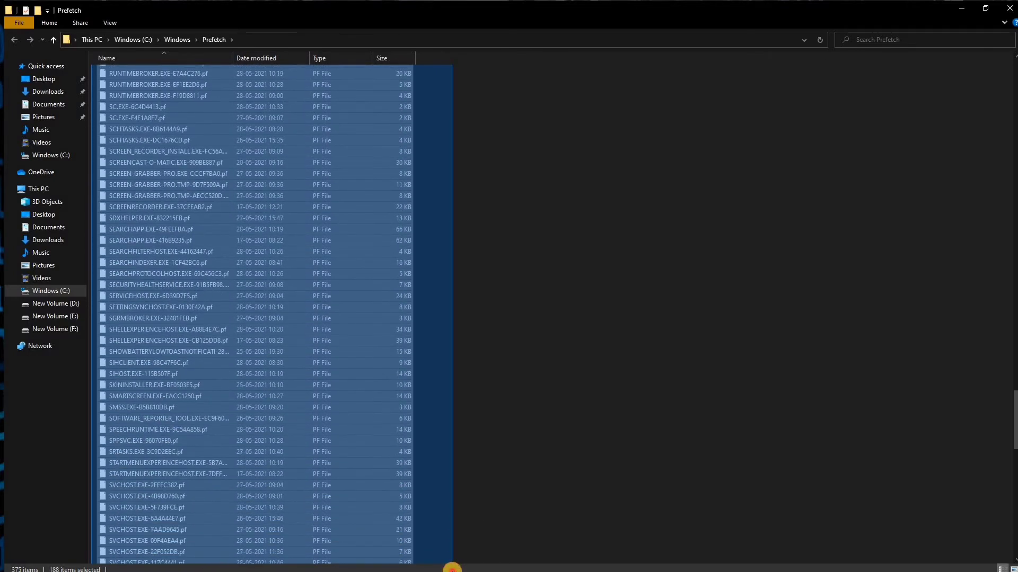
mouse_move(452, 568)
mouse_down()
mouse_move(459, 558)
mouse_move(455, 566)
mouse_move(470, 569)
mouse_up()
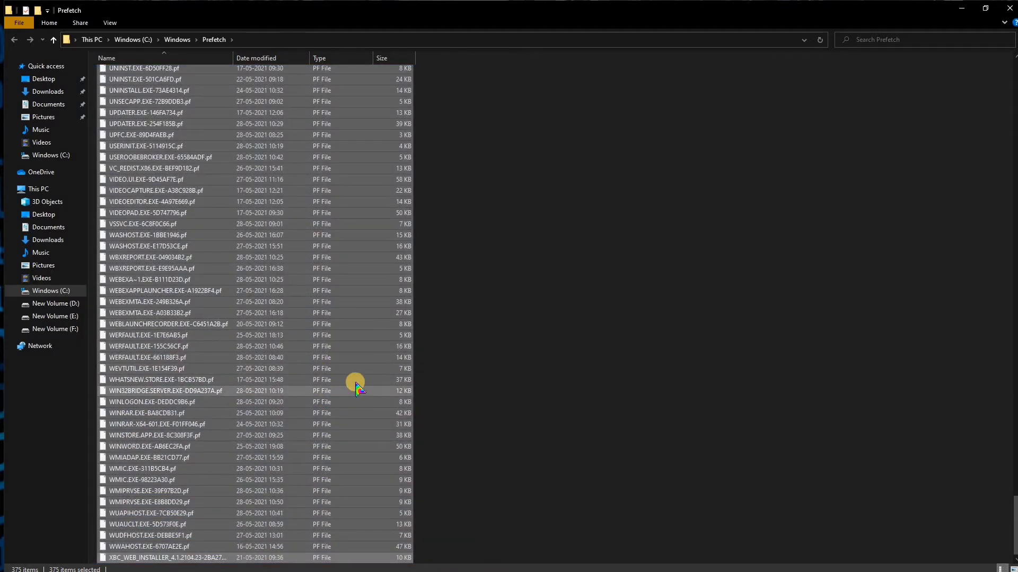
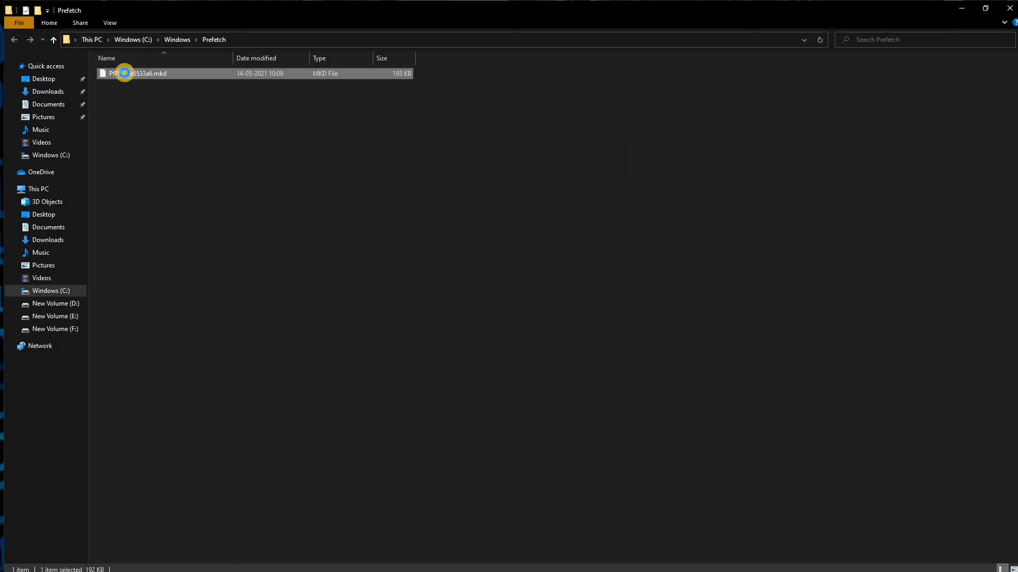
Try to delete the remaining PfPre_0e6533a6.mkd file, cancel the deletion, and refresh the Prefetch folder
right_click(131, 77)
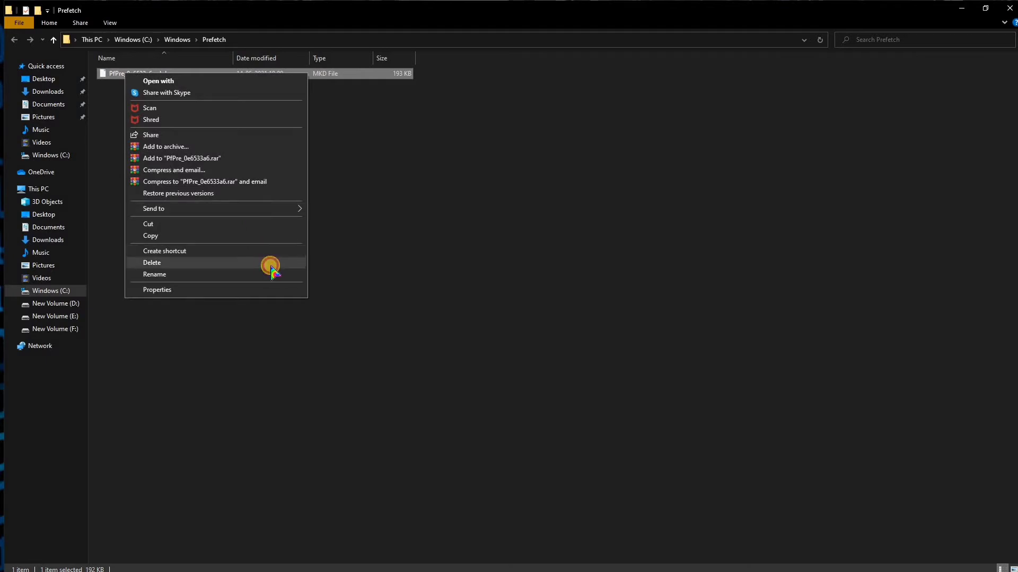
click(269, 264)
click(598, 344)
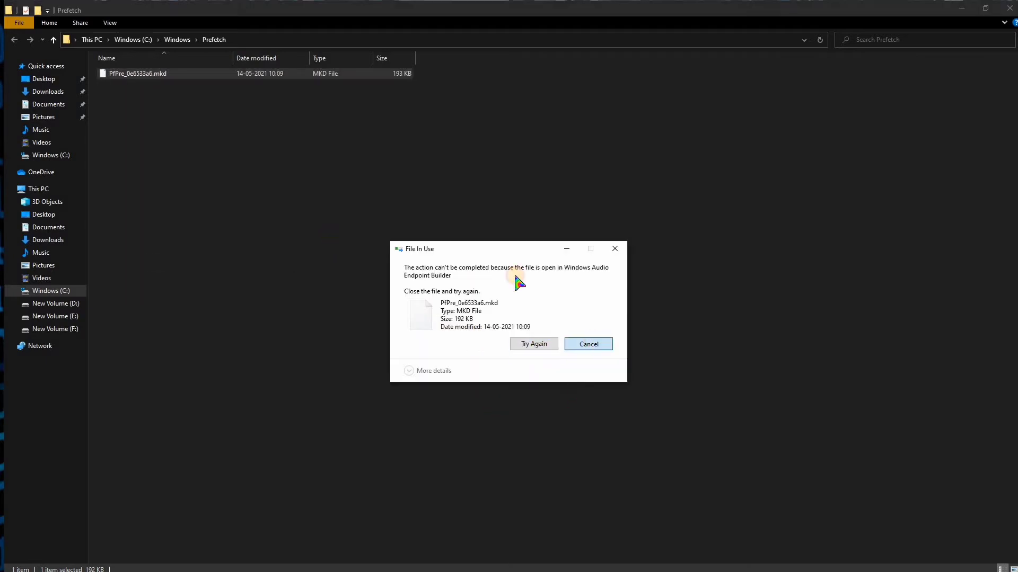
right_click(445, 200)
click(517, 242)
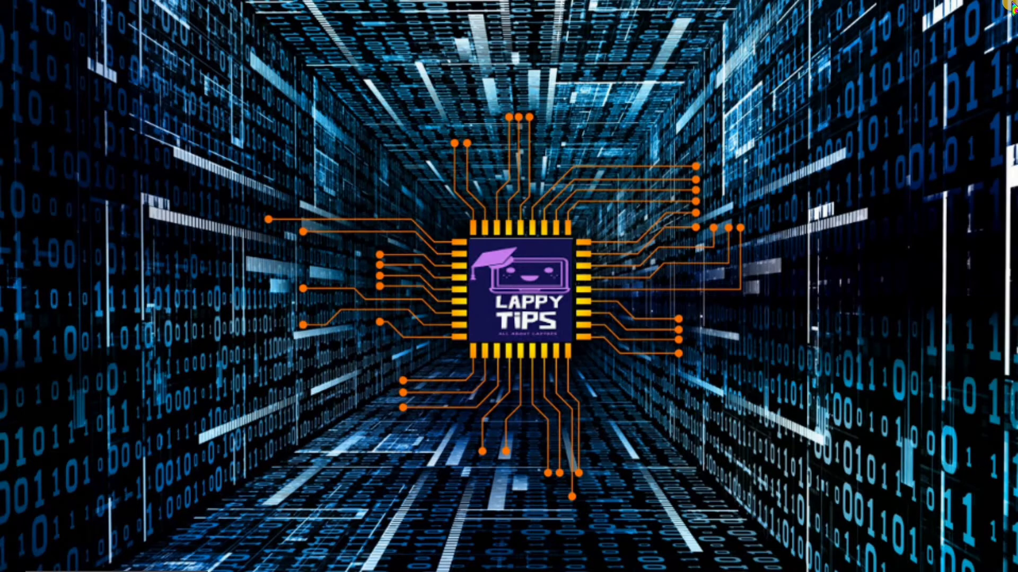
Refresh the desktop several times in a row
right_click(505, 10)
click(592, 43)
right_click(593, 45)
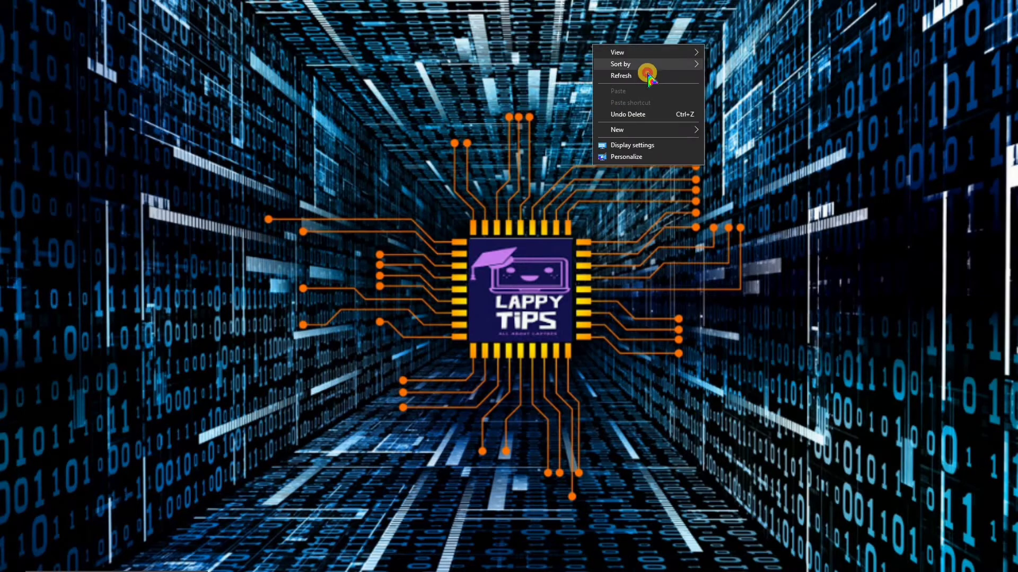
click(648, 75)
right_click(727, 104)
click(791, 138)
right_click(790, 139)
click(860, 174)
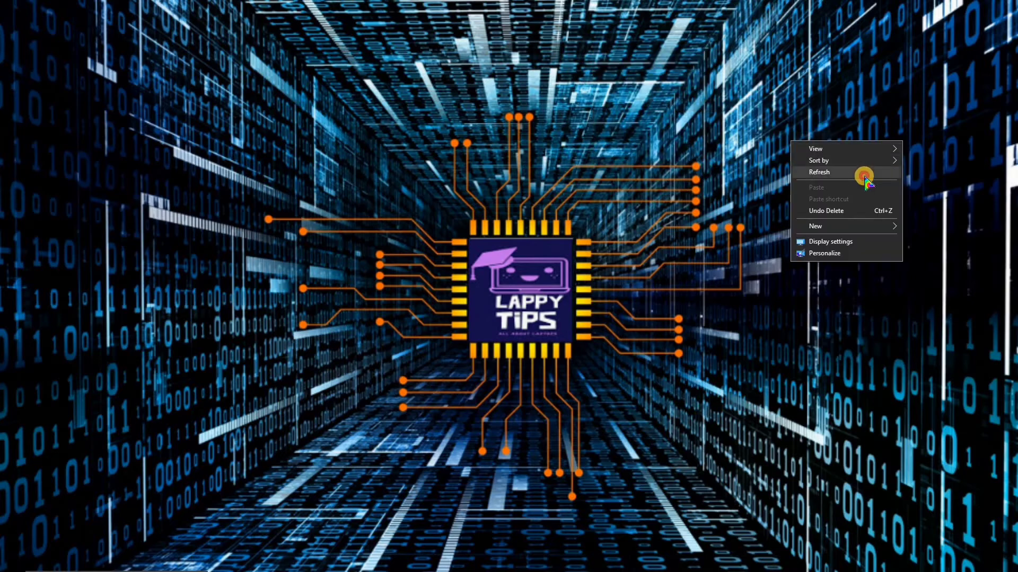
mouse_move(394, 570)
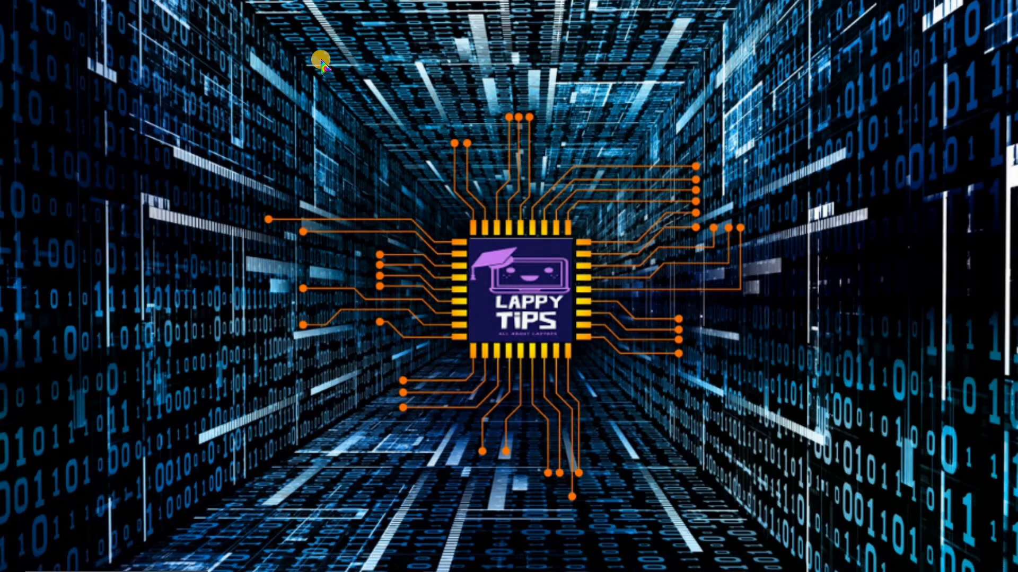
right_click(274, 129)
click(368, 162)
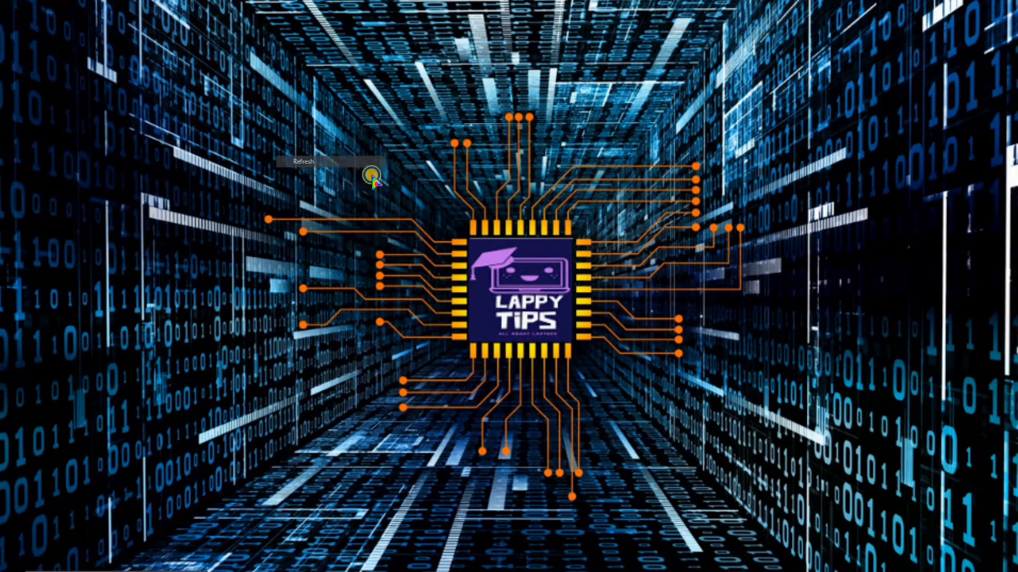
right_click(328, 162)
right_click(390, 193)
right_click(485, 227)
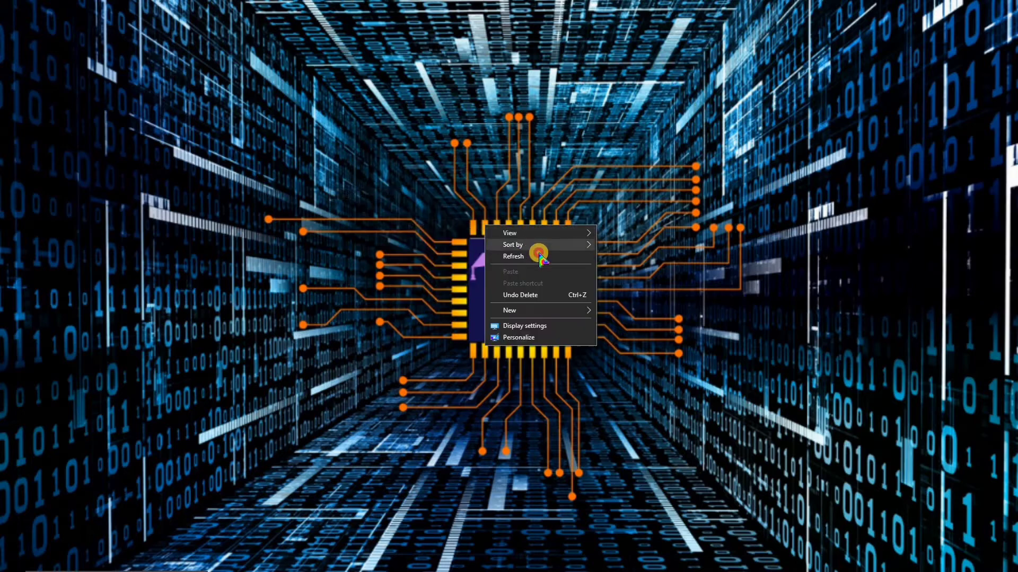
right_click(540, 256)
click(484, 268)
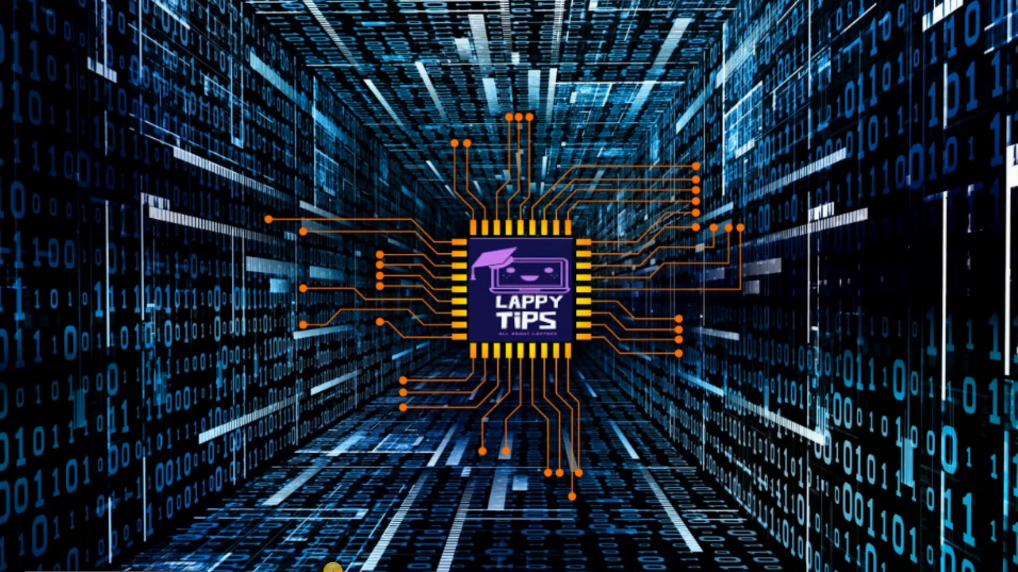
Open This PC in a maximized File Explorer window and bring up the properties of the Windows (C:) drive
mouse_move(201, 570)
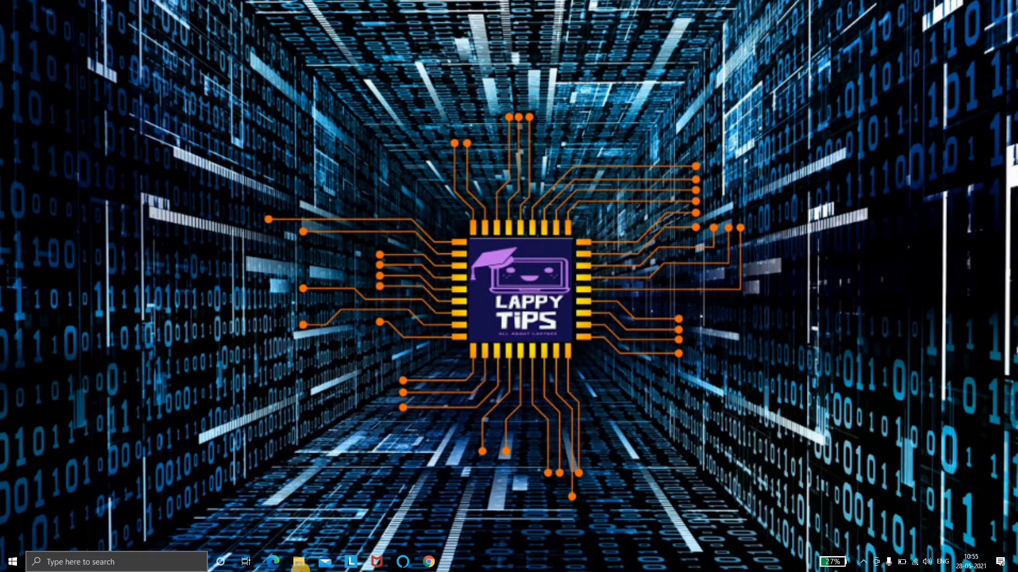
click(295, 566)
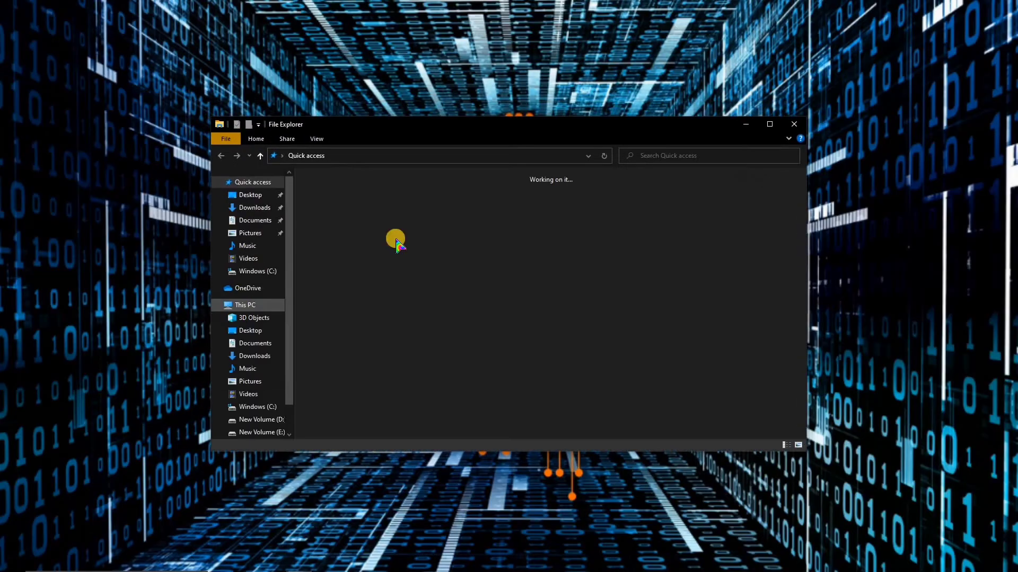
click(769, 124)
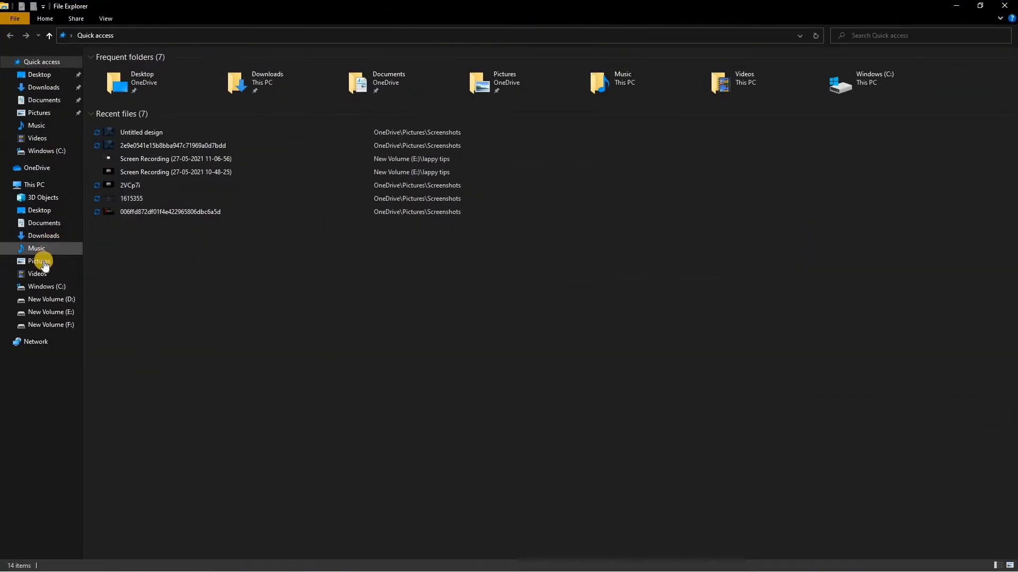
click(36, 185)
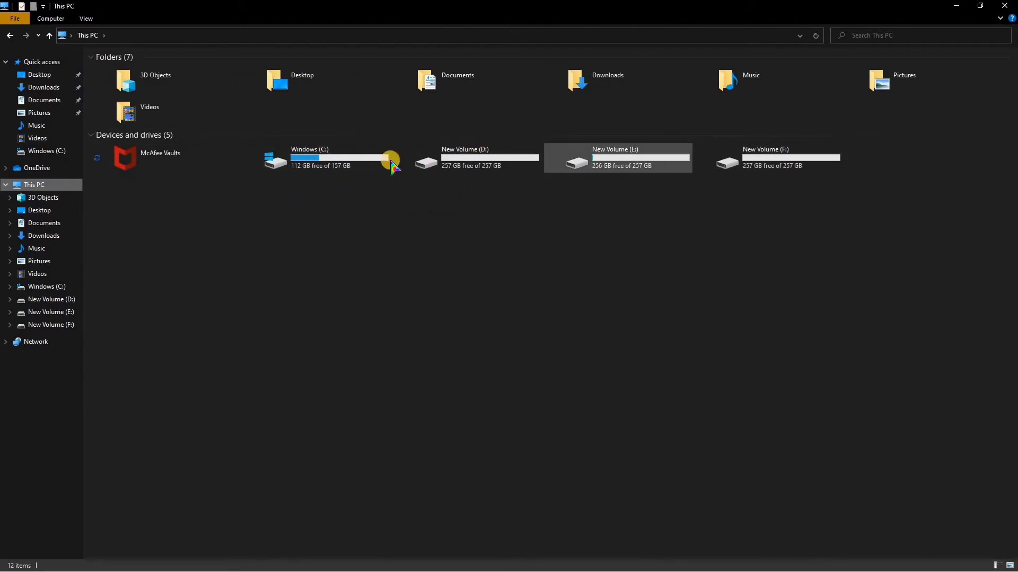
right_click(266, 157)
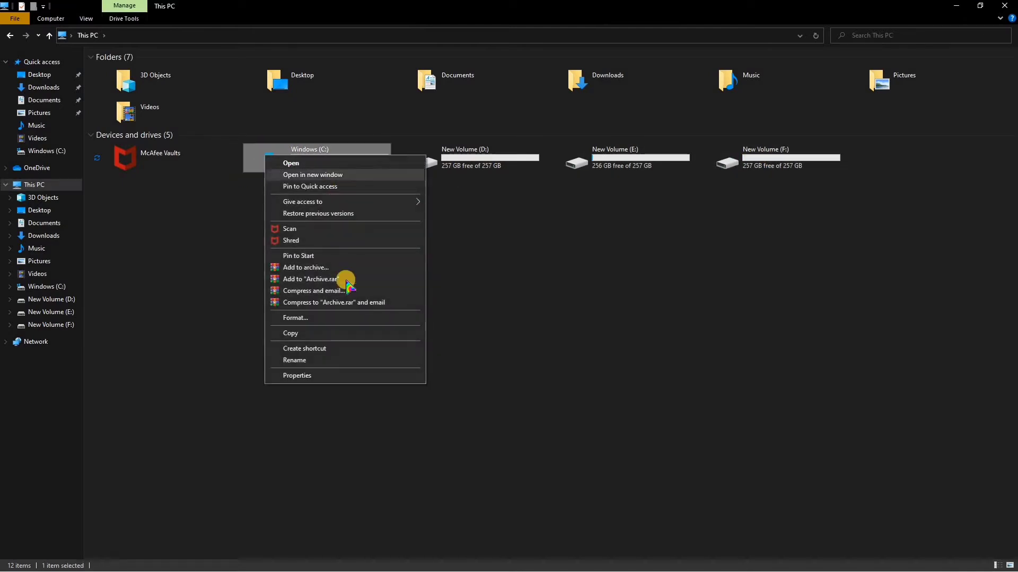
click(350, 378)
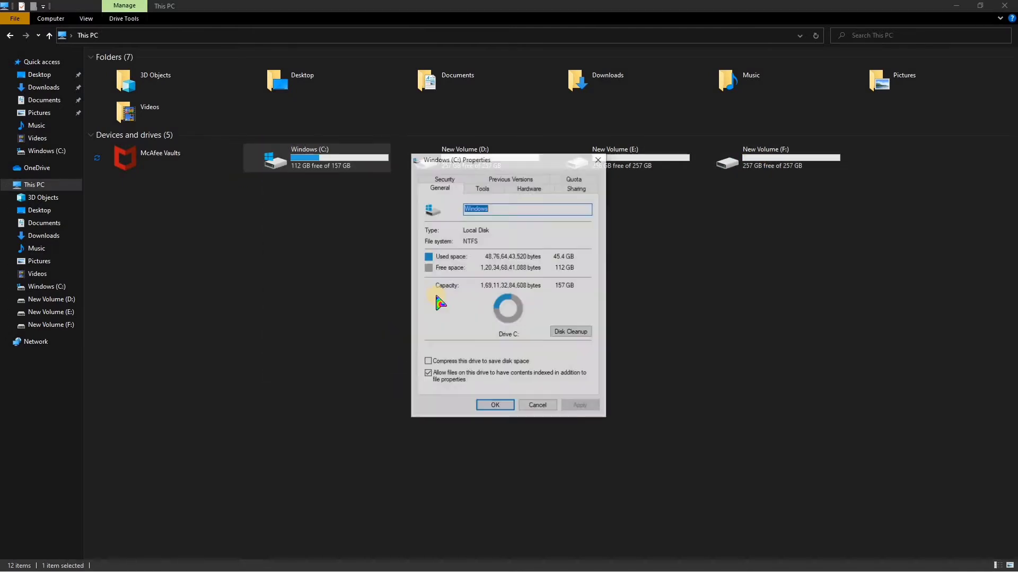
drag(514, 159, 419, 76)
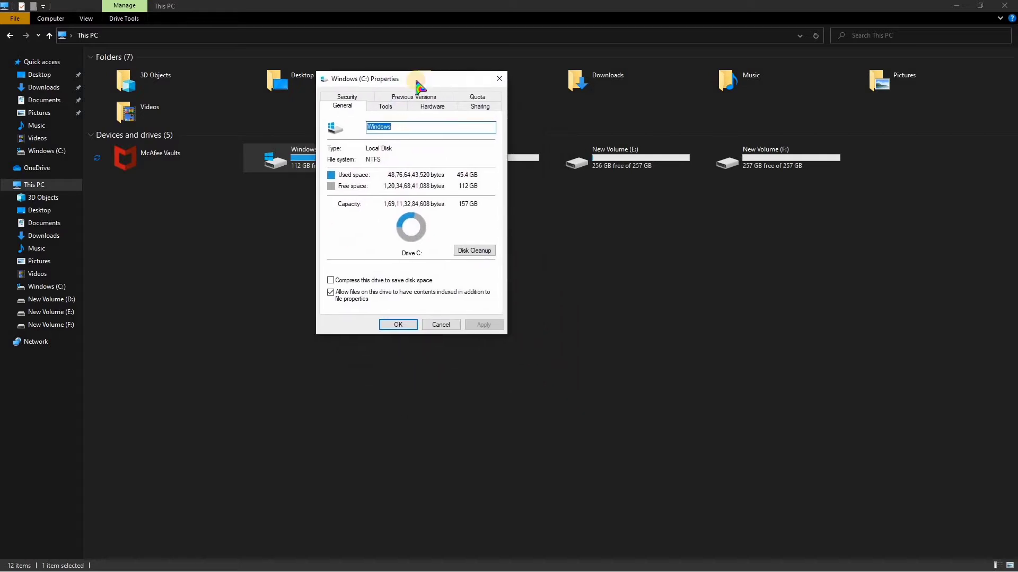
Start Disk Cleanup for the Windows (C:) drive and rescan it with system files included
click(476, 252)
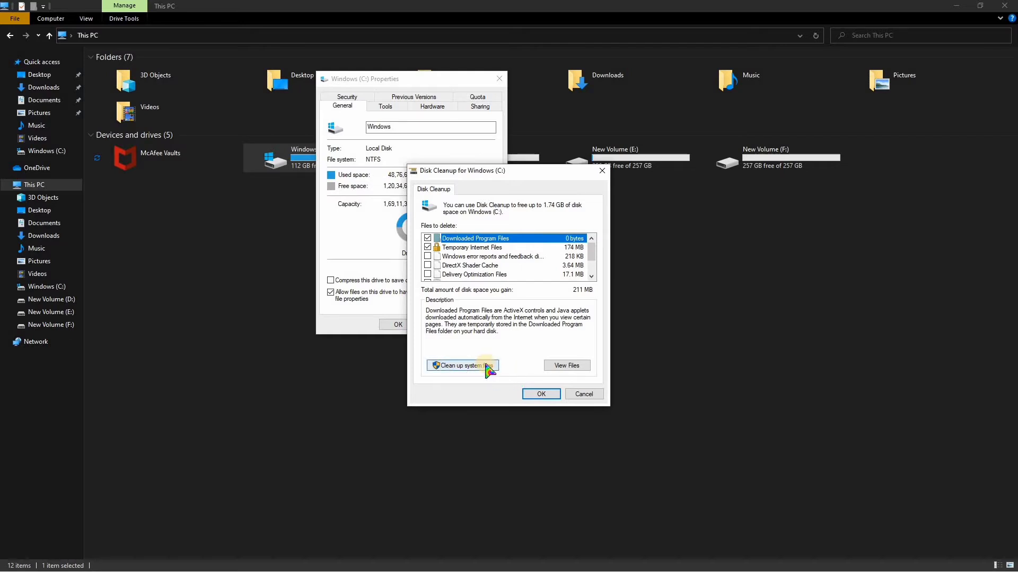
click(458, 367)
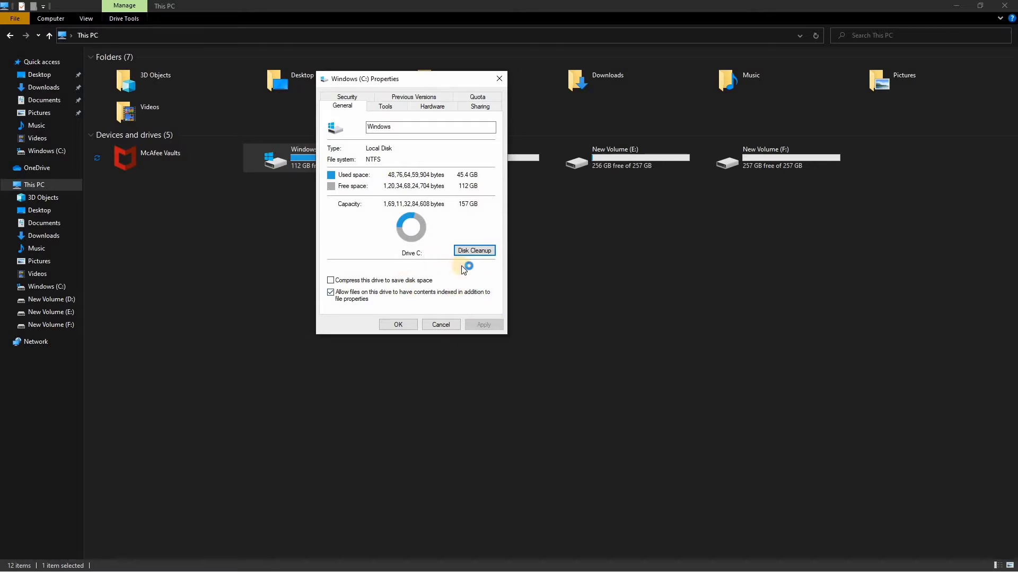
click(474, 251)
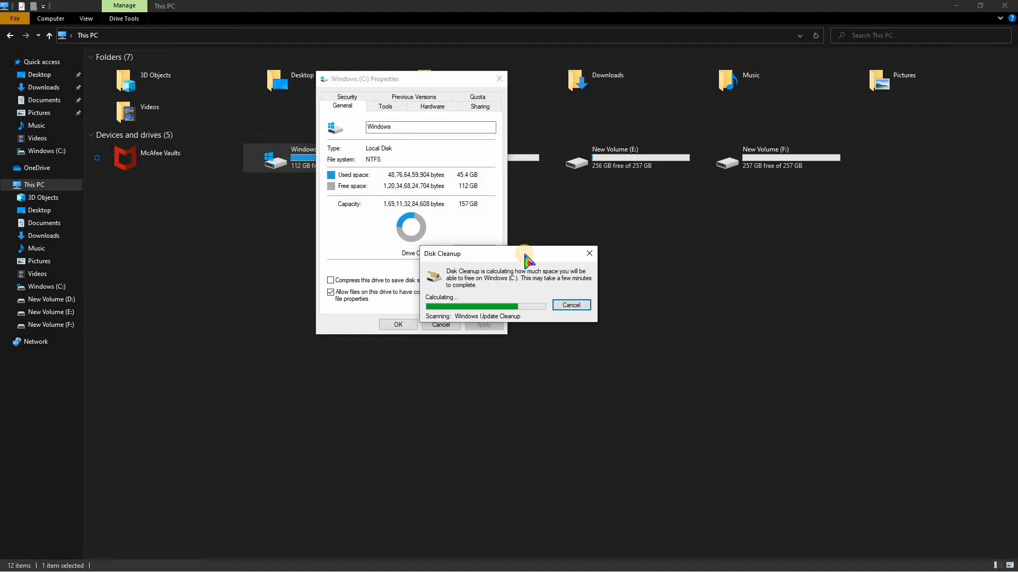
drag(529, 260, 430, 119)
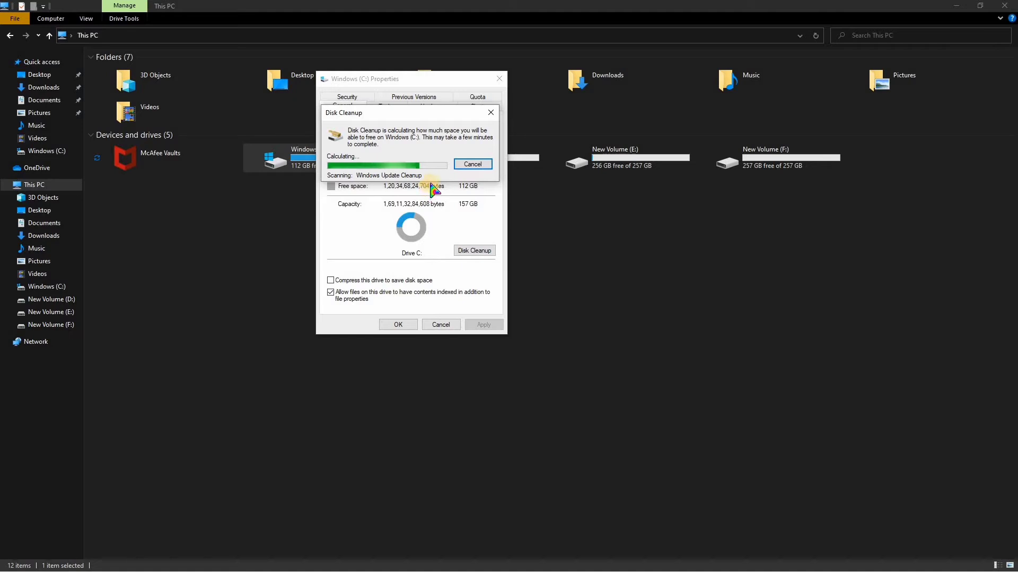
drag(425, 113, 423, 79)
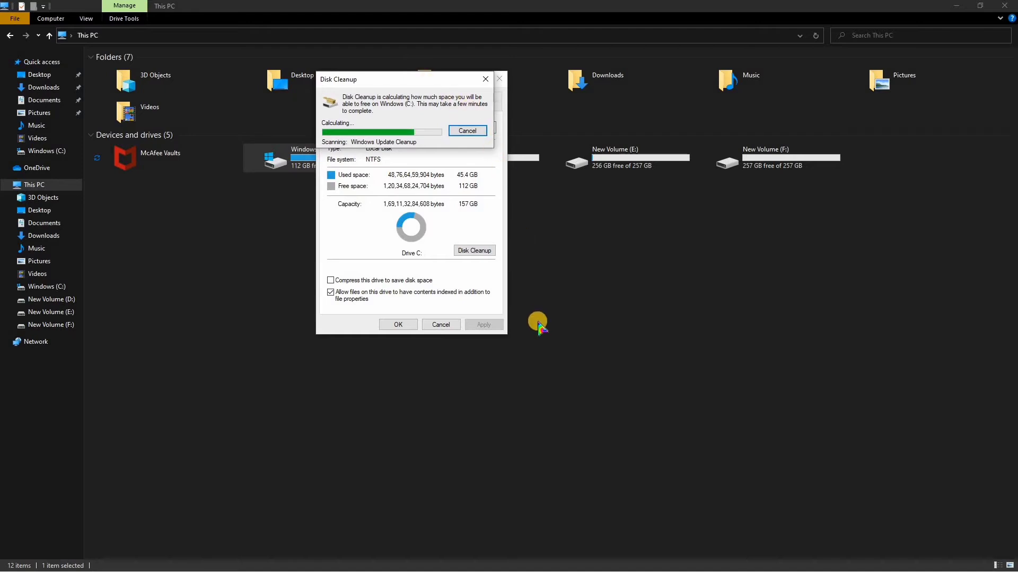
drag(401, 81, 401, 80)
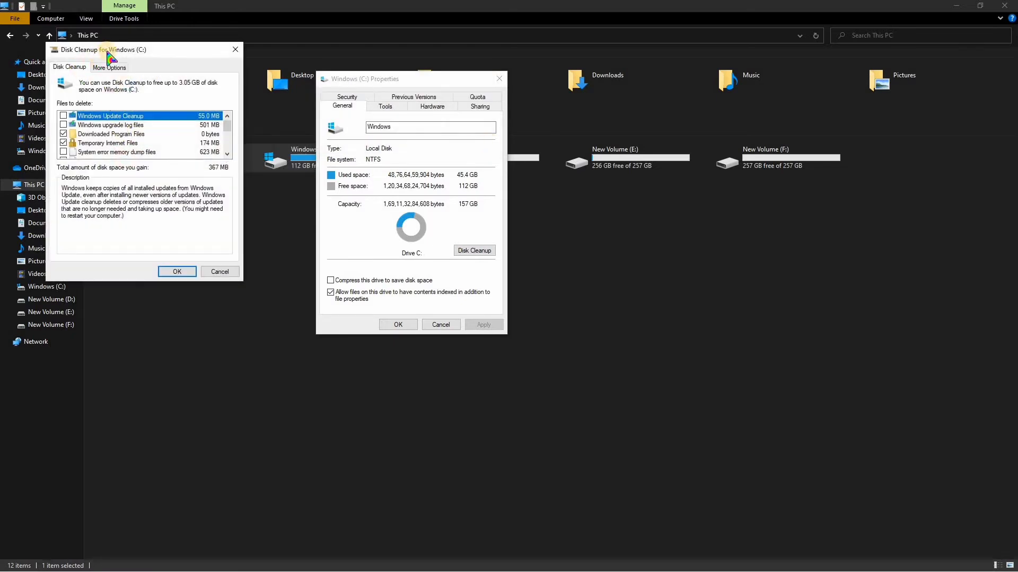
drag(173, 50, 409, 76)
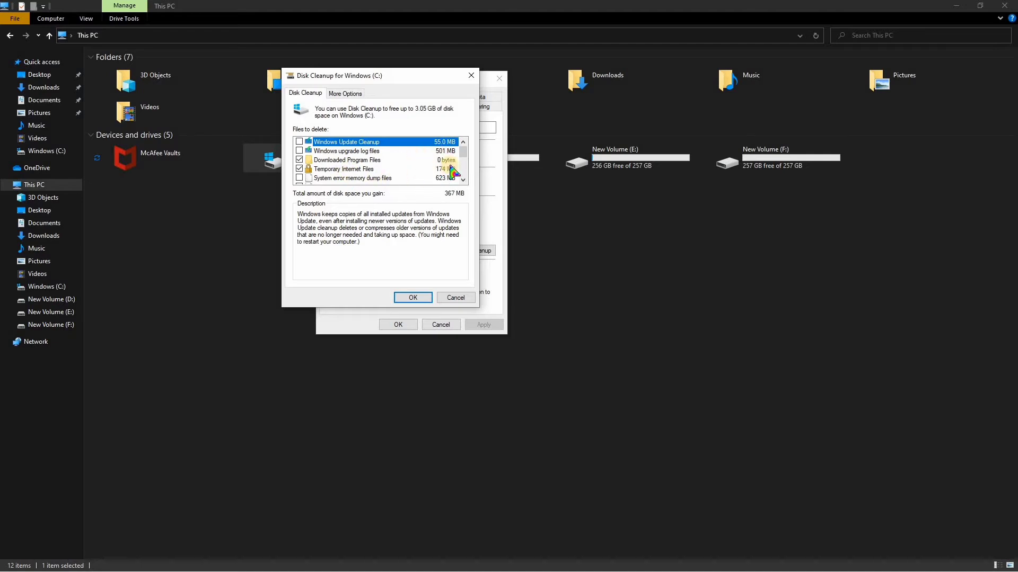
Review the list of files to delete, keep the default selection, and confirm their permanent deletion
scroll(386, 160, down, 3)
scroll(386, 160, up, 3)
scroll(389, 168, down, 3)
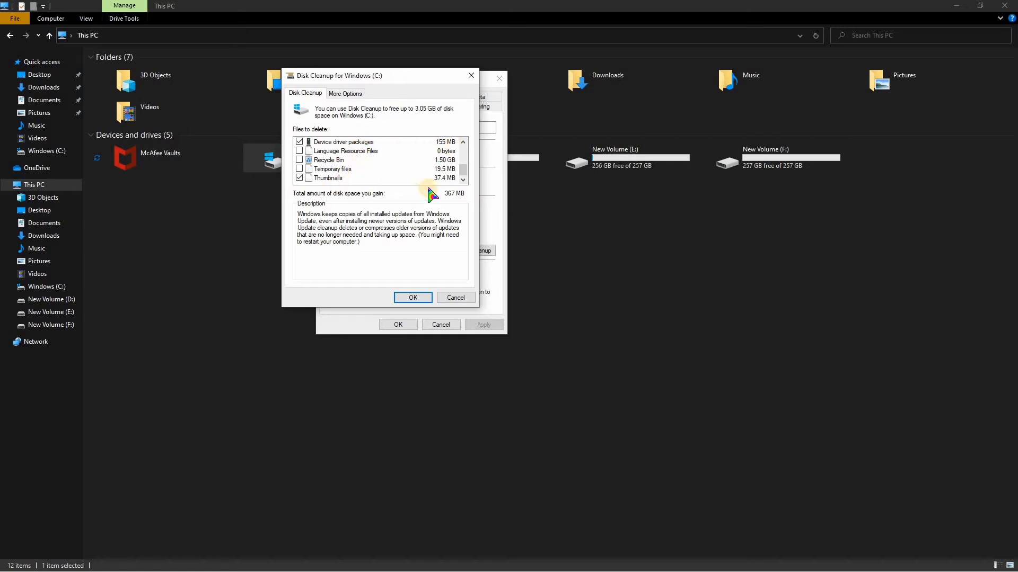
scroll(364, 153, up, 3)
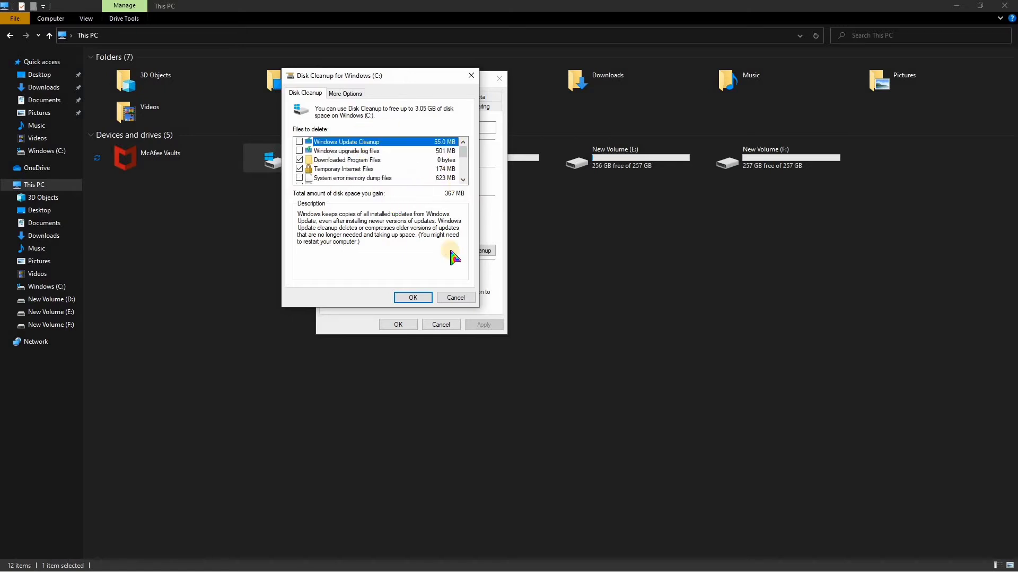
click(427, 300)
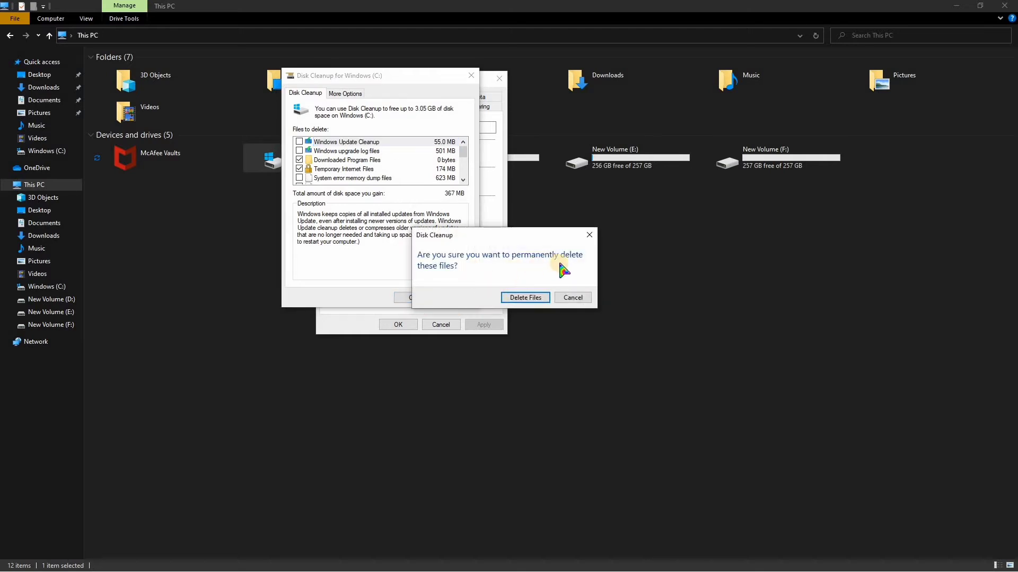
click(525, 297)
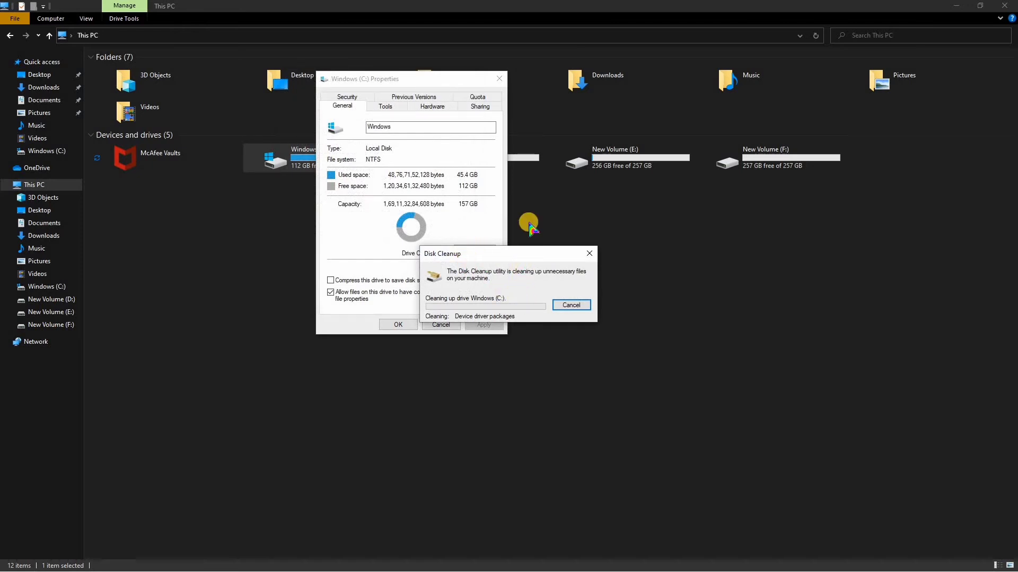
Let the cleanup of the C: drive finish and close the drive's properties
drag(542, 258, 137, 19)
drag(277, 74, 441, 86)
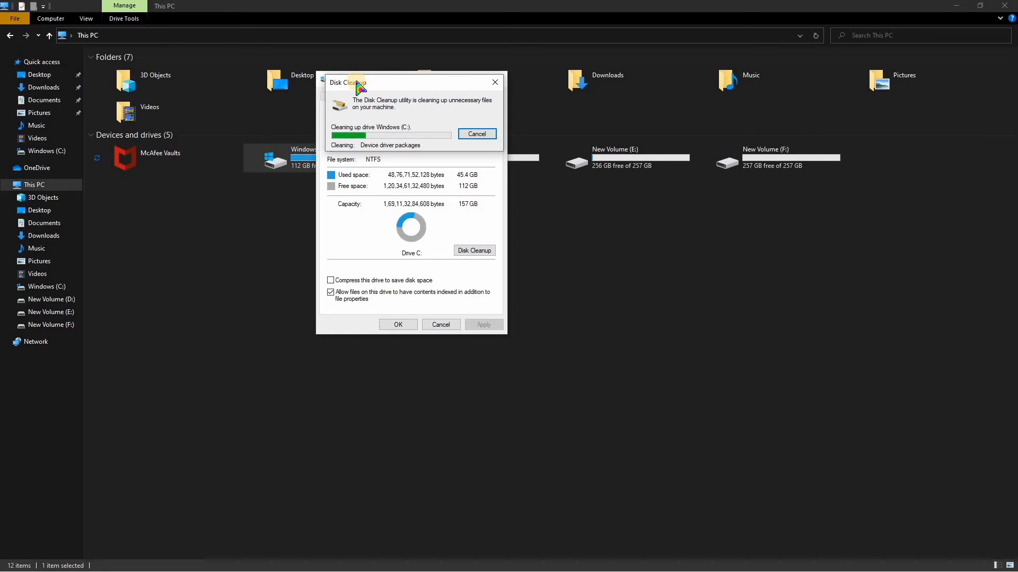
drag(353, 82, 344, 78)
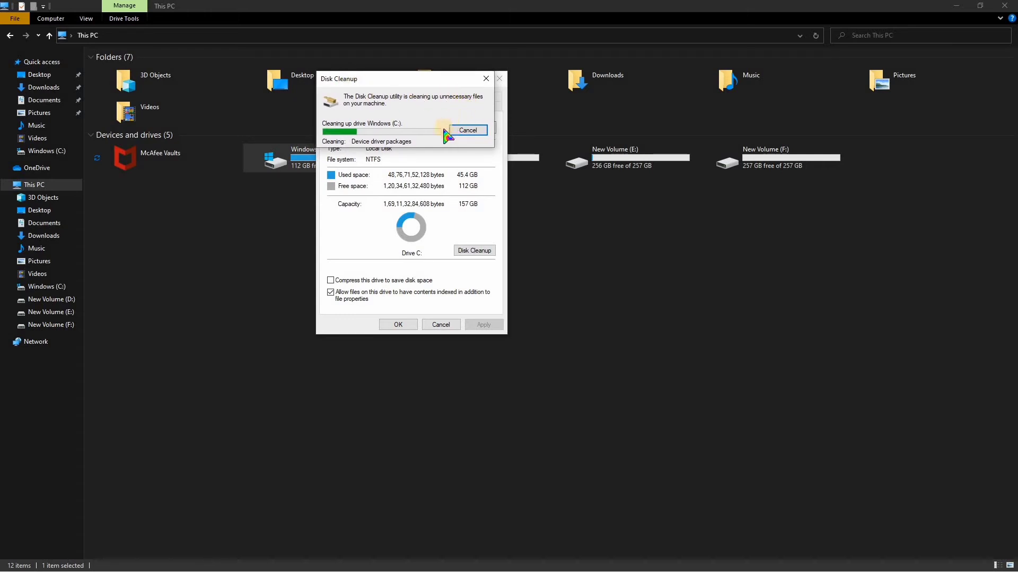
drag(438, 79, 684, 123)
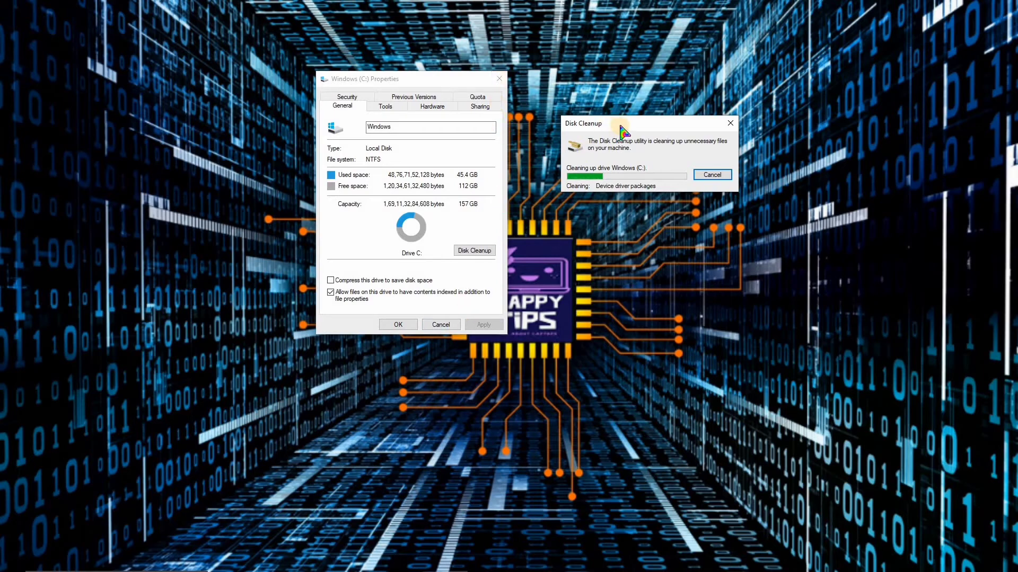
drag(624, 130, 375, 81)
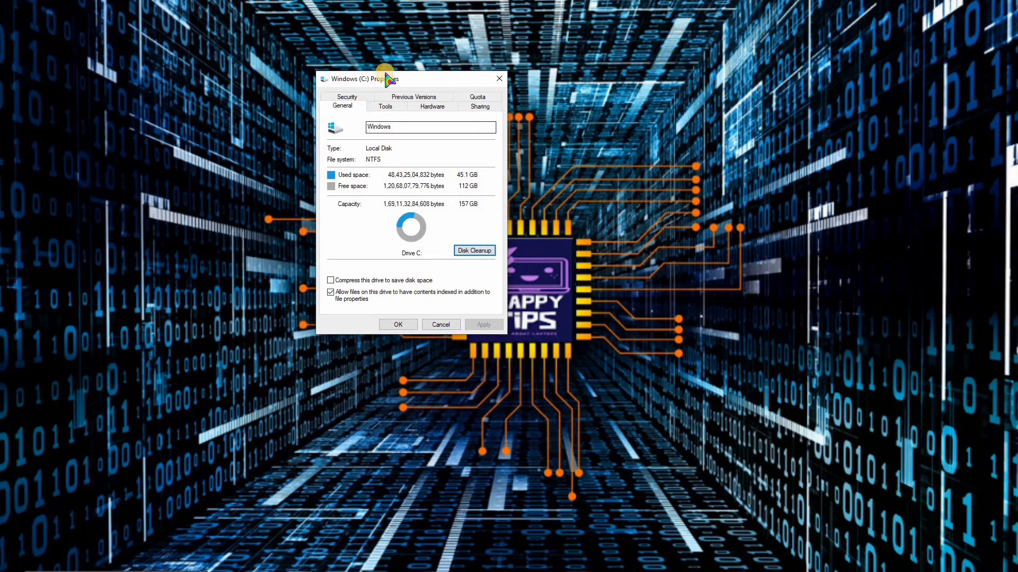
drag(413, 76, 594, 6)
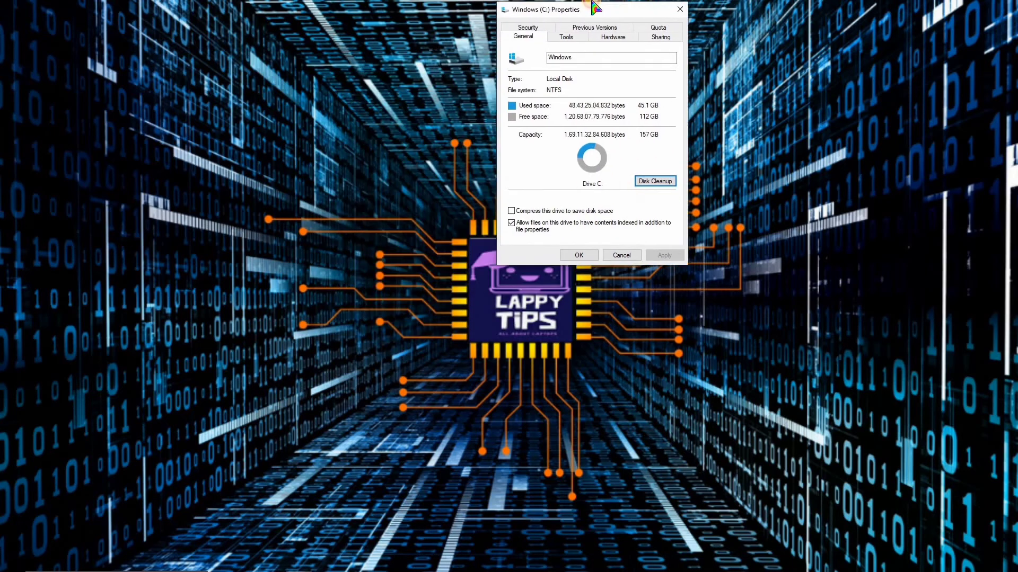
click(596, 255)
Refresh the empty desktop a few times after the disk cleanup
right_click(323, 93)
right_click(374, 126)
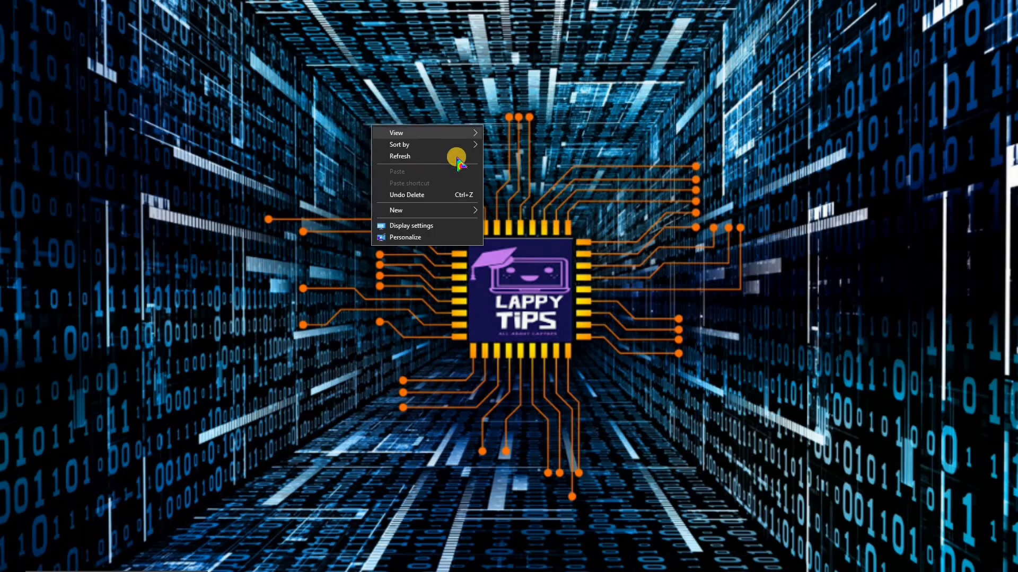
right_click(460, 164)
click(494, 194)
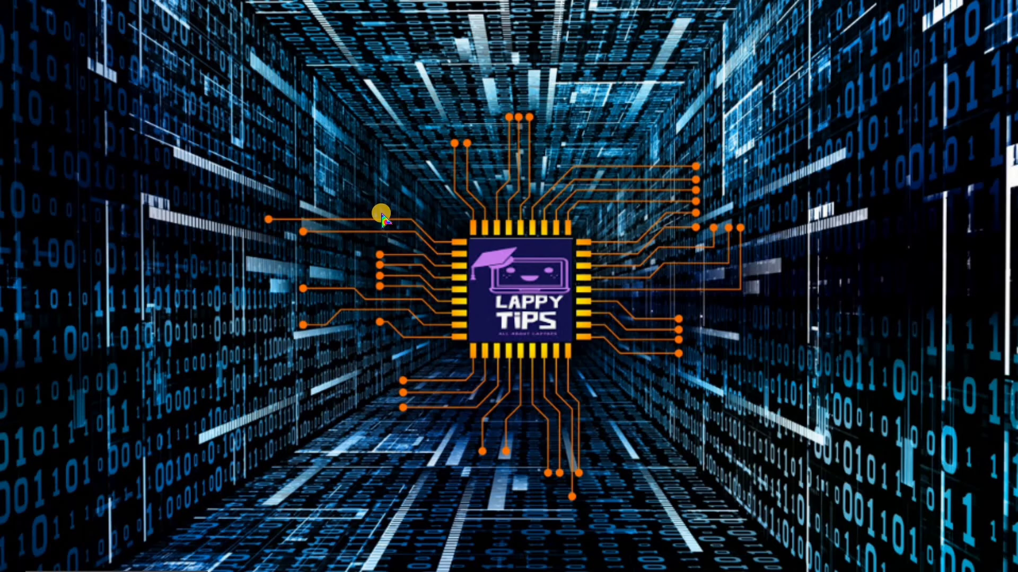
Open the System category in Windows Settings
mouse_move(6, 568)
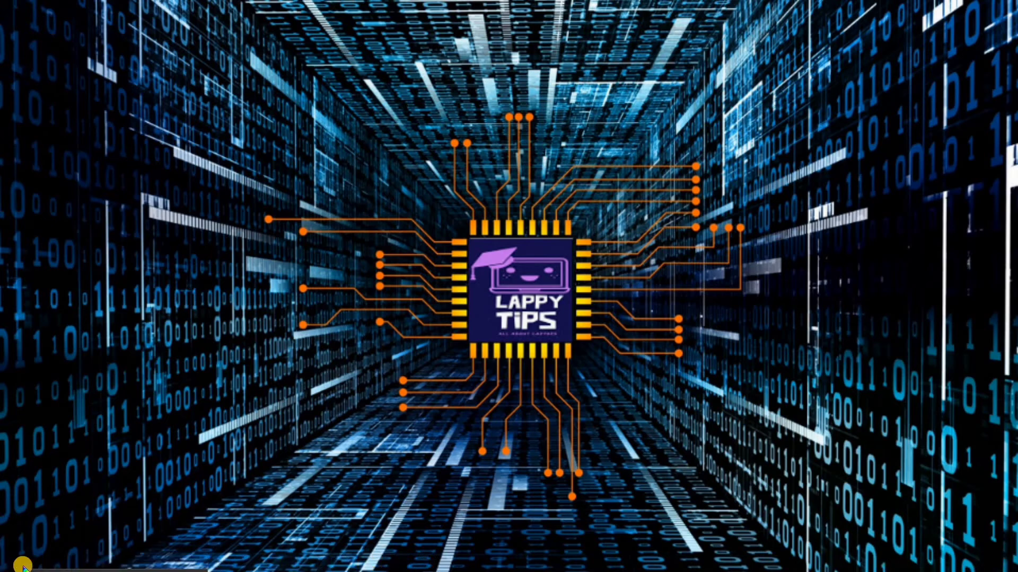
click(13, 566)
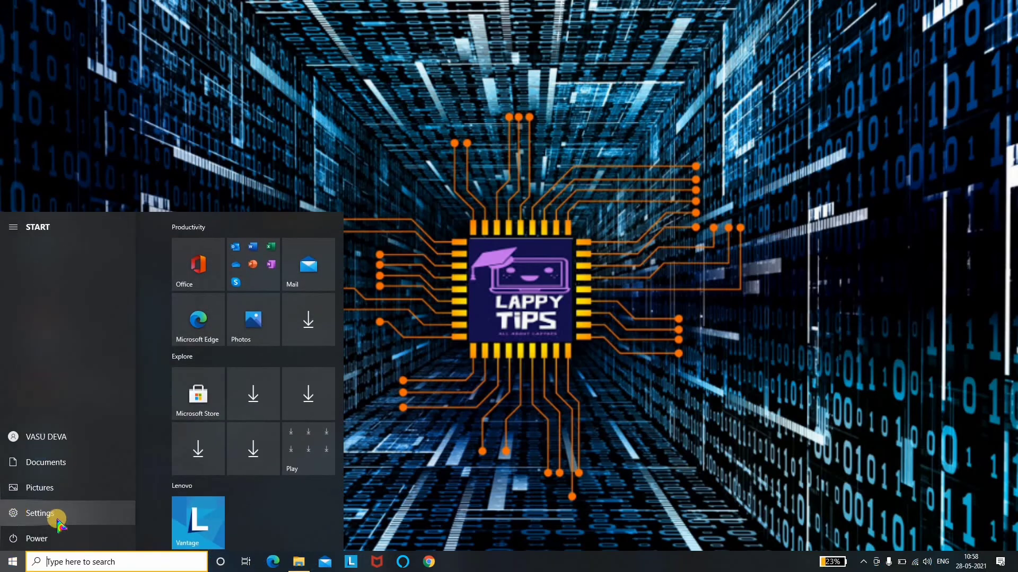
click(81, 514)
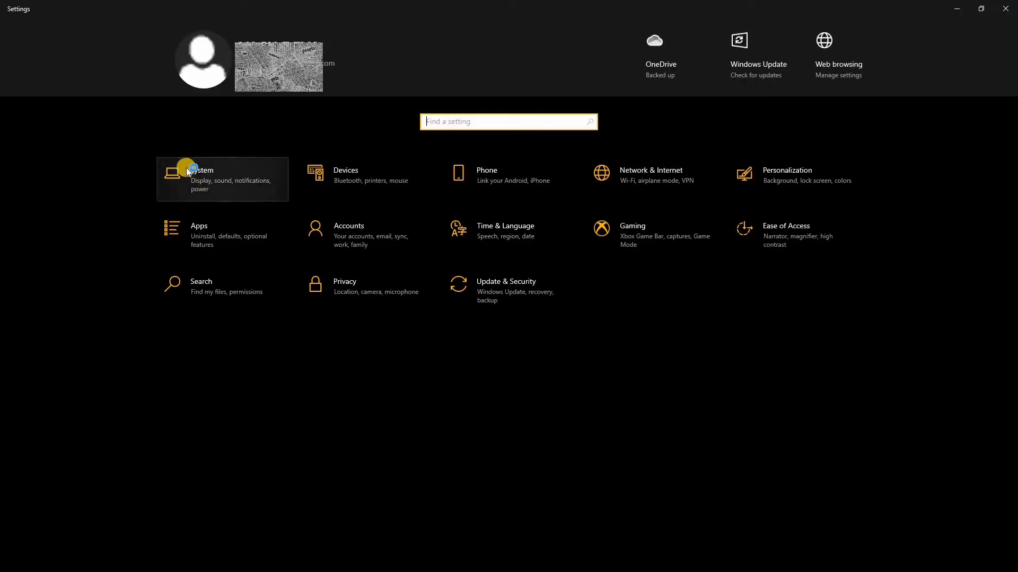
click(219, 170)
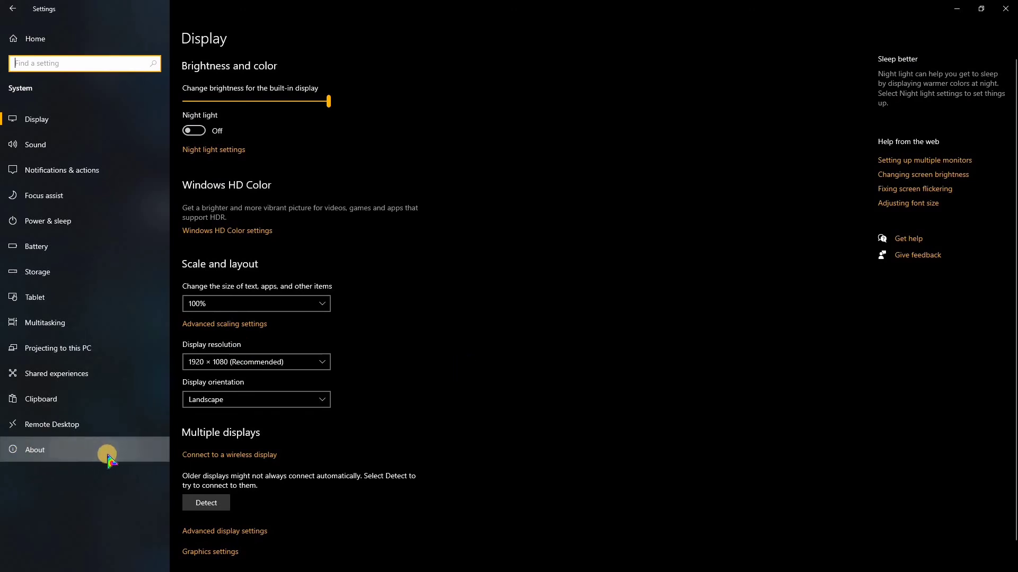
Open the advanced system settings from the PC's About page and look through the System Properties categories, ending on the Advanced ones
click(130, 453)
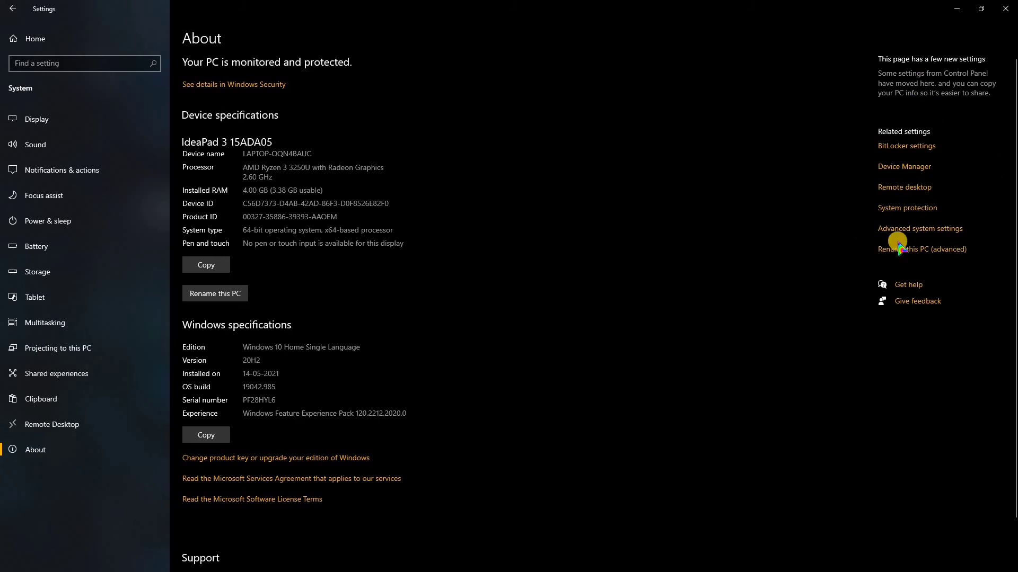
click(936, 231)
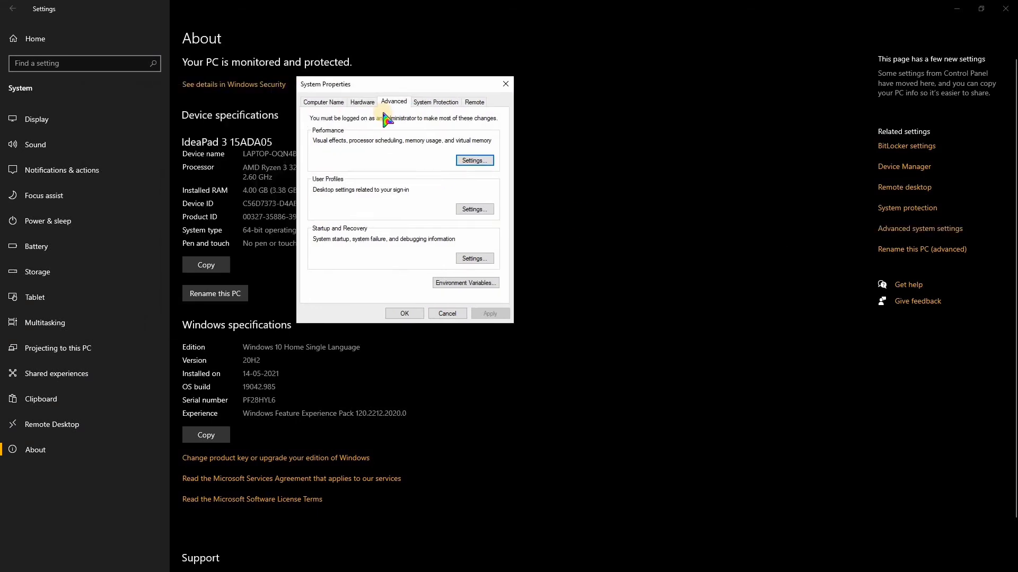
click(329, 104)
click(363, 103)
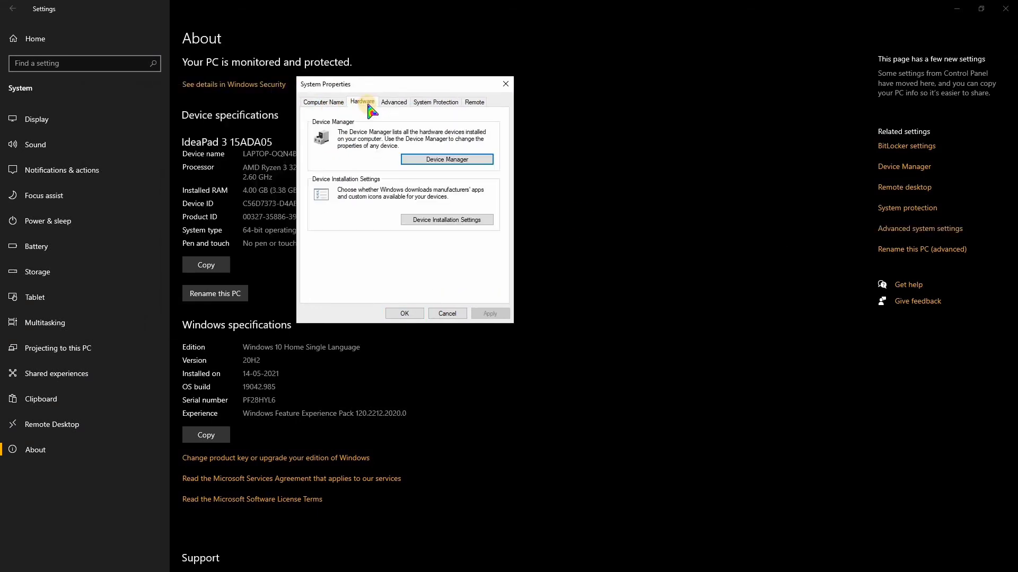
click(394, 104)
click(430, 103)
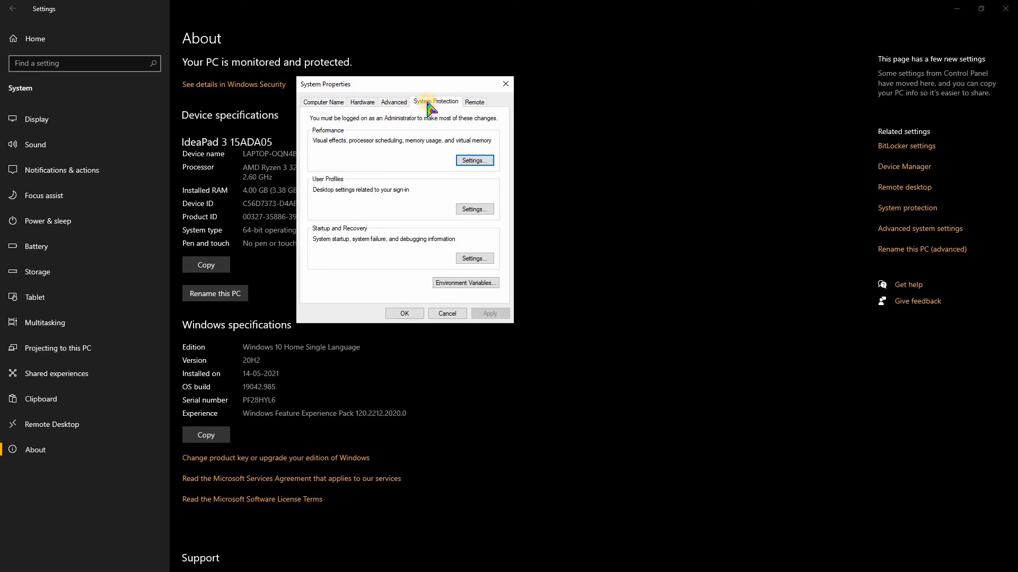
click(475, 102)
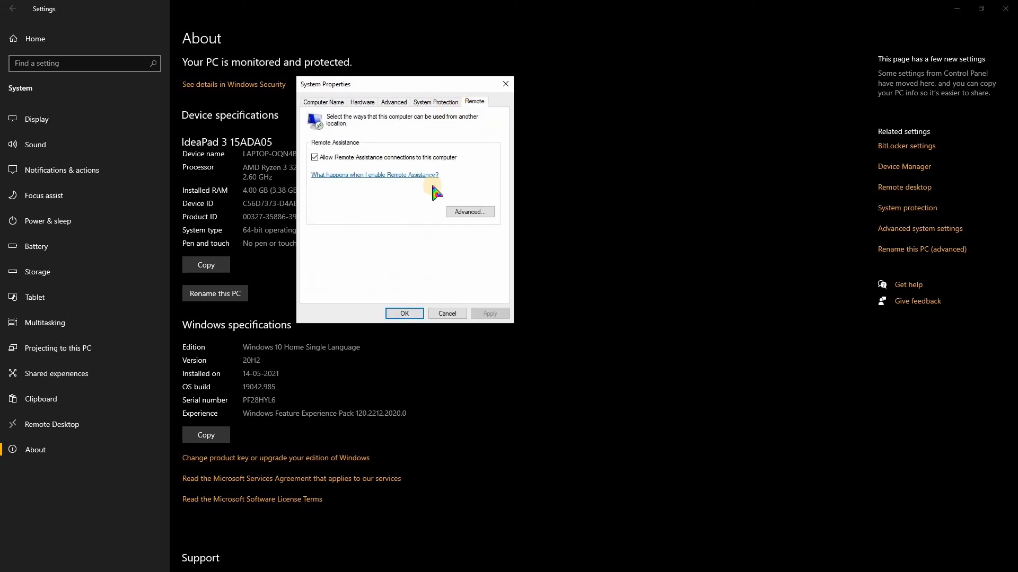
click(395, 101)
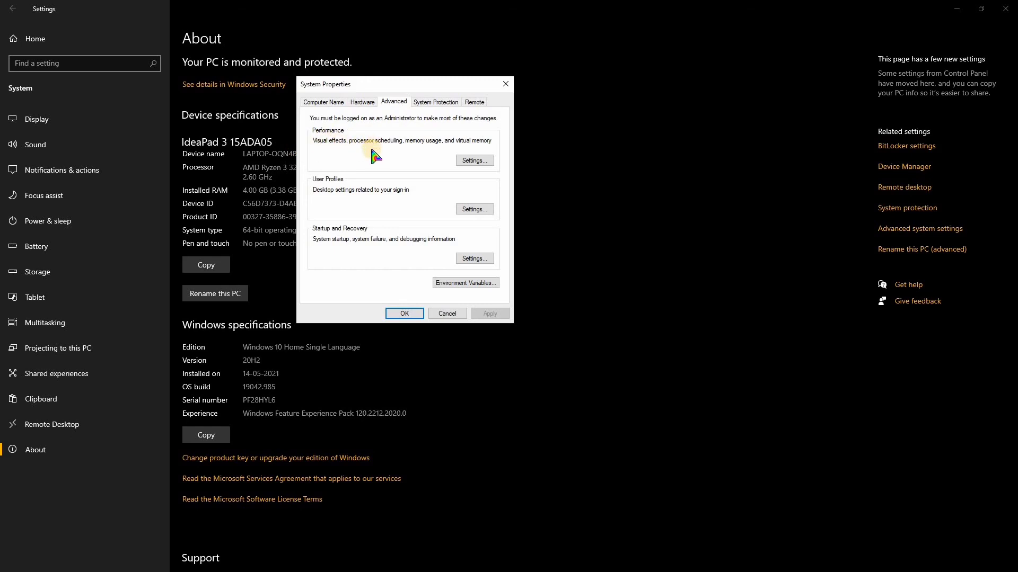
Set the performance visual effects to "Adjust for best performance", apply the change, and close System Properties and Settings
click(476, 163)
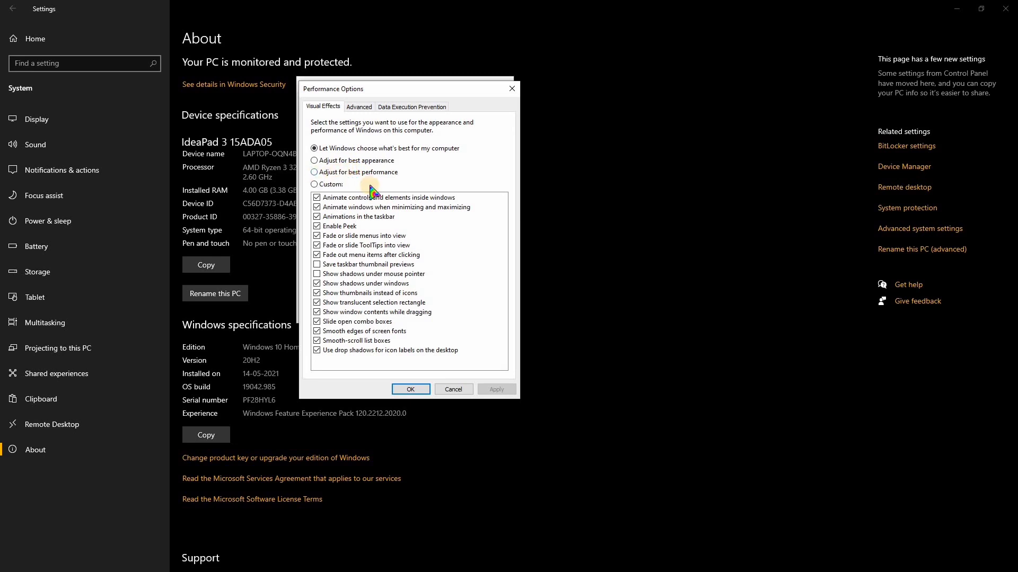
click(334, 172)
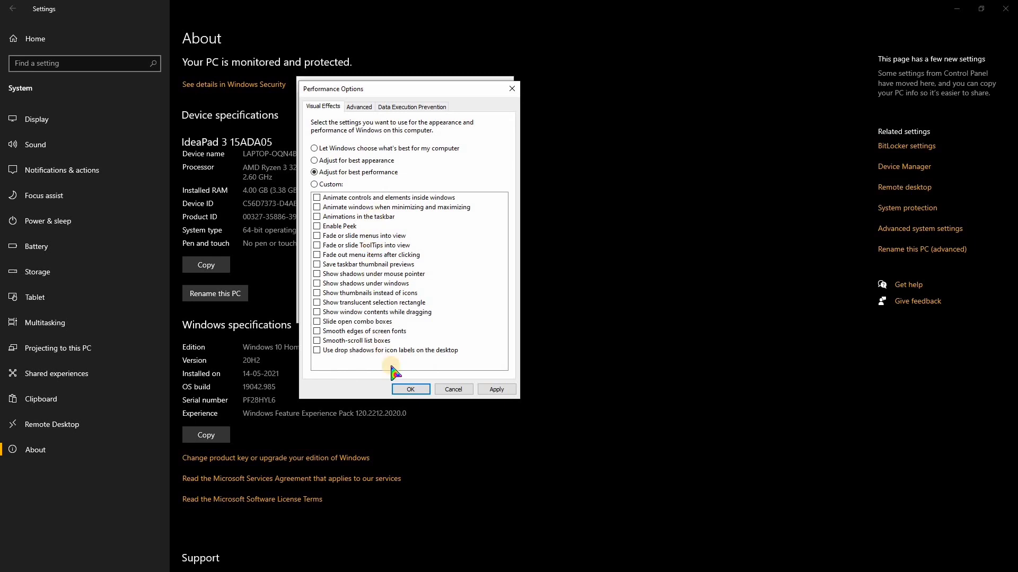
click(497, 388)
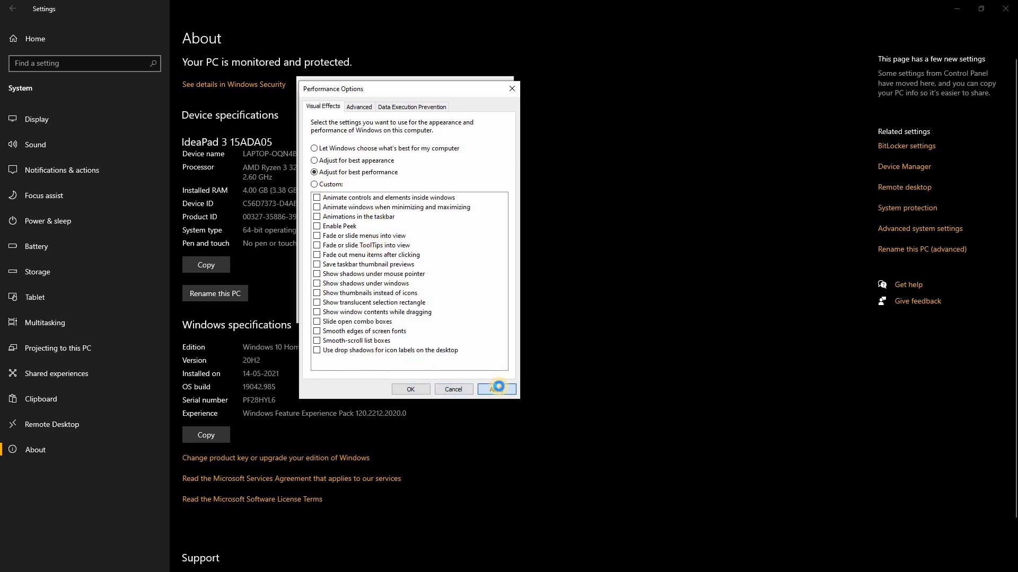
click(417, 389)
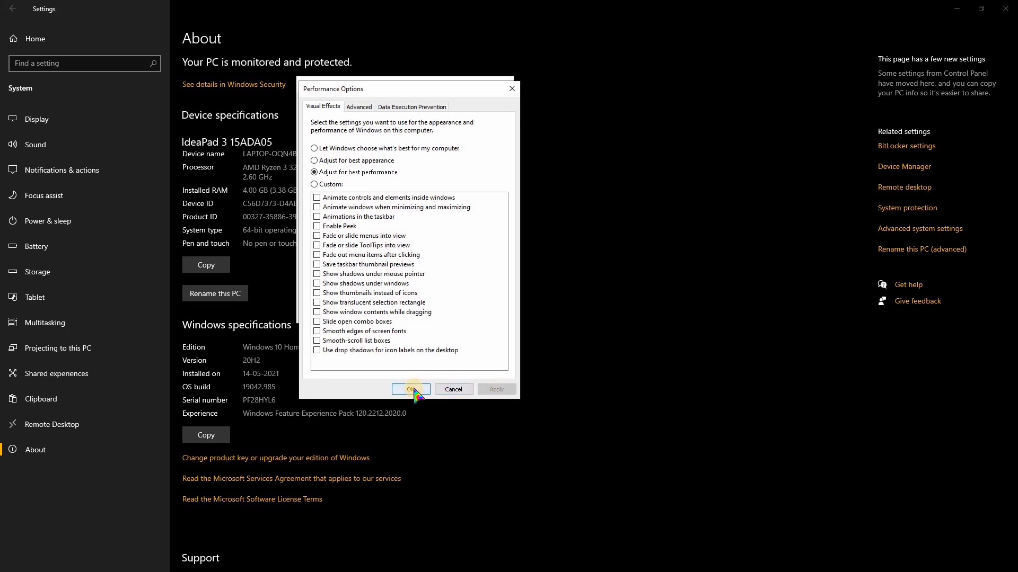
click(408, 313)
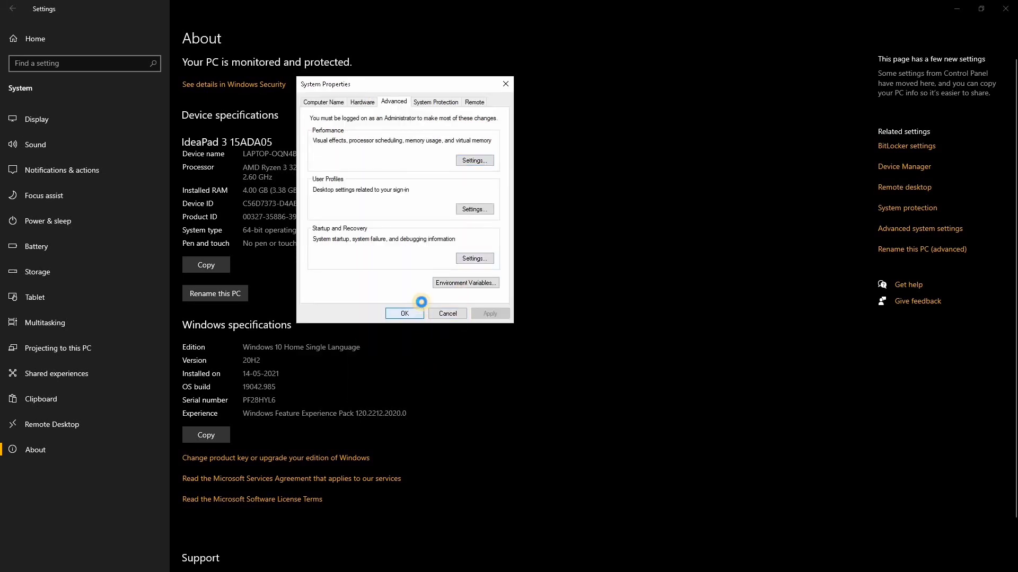
click(1005, 8)
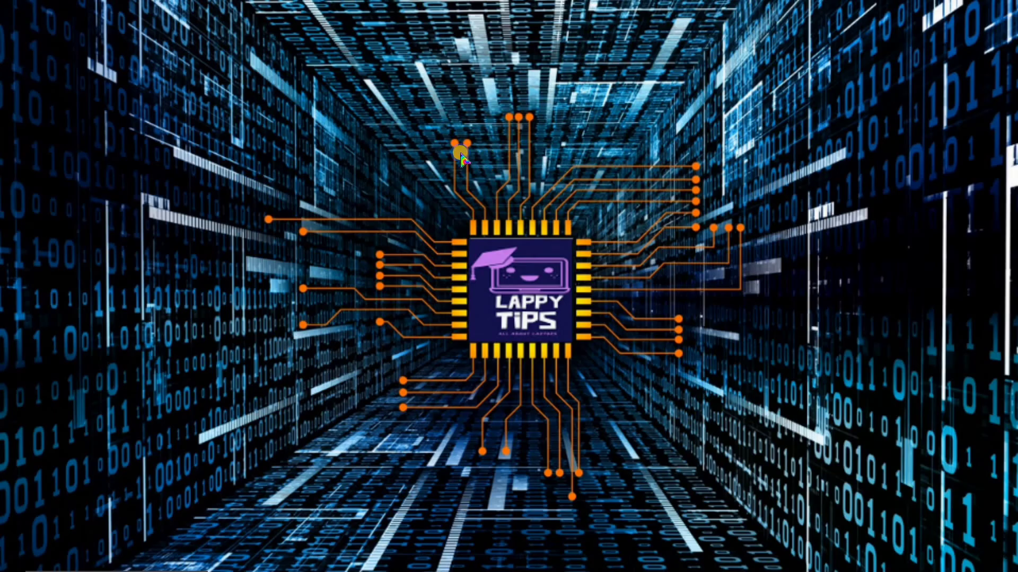
Refresh the desktop several times after changing the visual effects
right_click(423, 139)
click(473, 168)
right_click(473, 168)
click(568, 203)
right_click(569, 203)
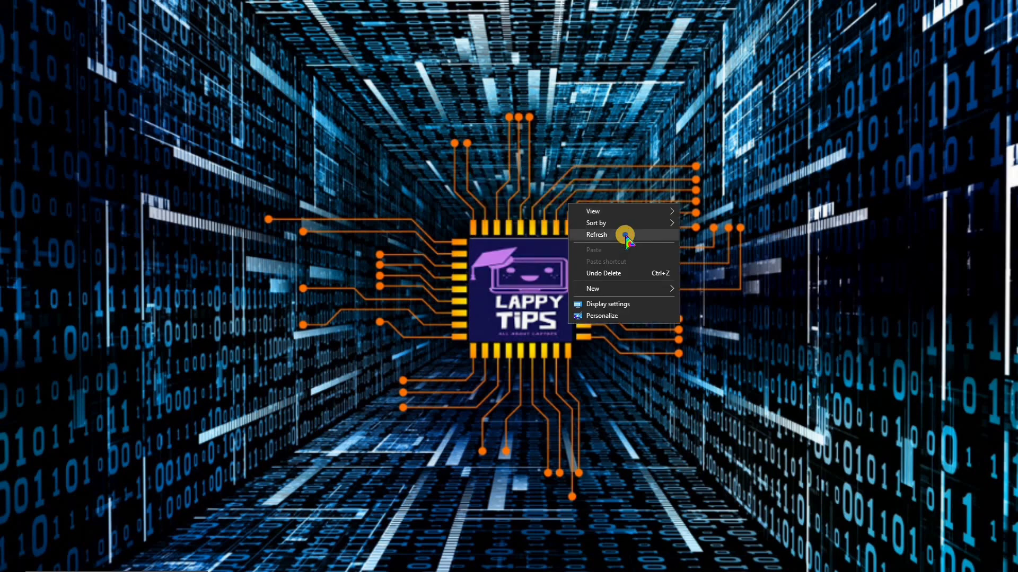
click(625, 236)
right_click(625, 236)
click(673, 266)
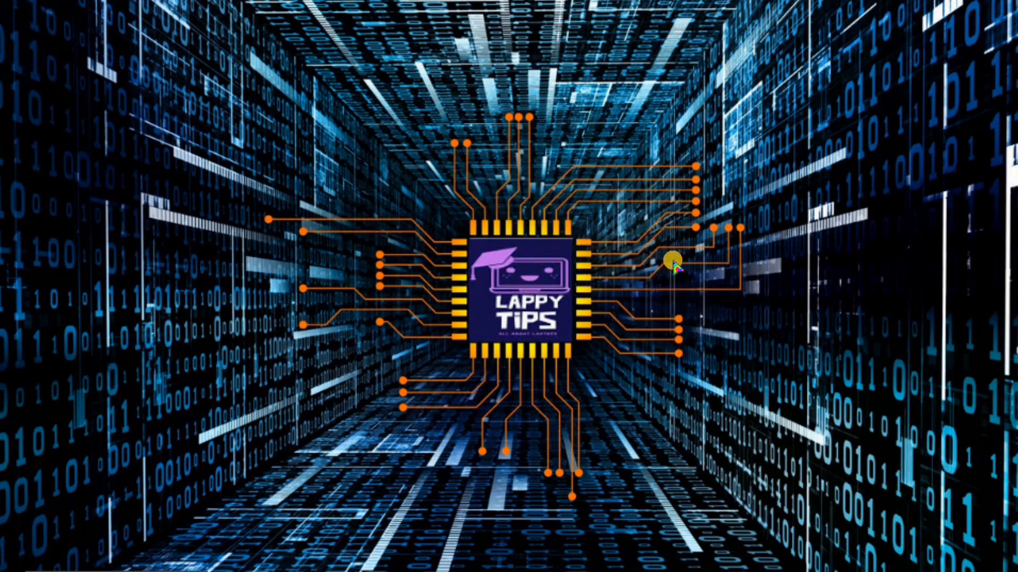
Open the Start menu
mouse_move(15, 565)
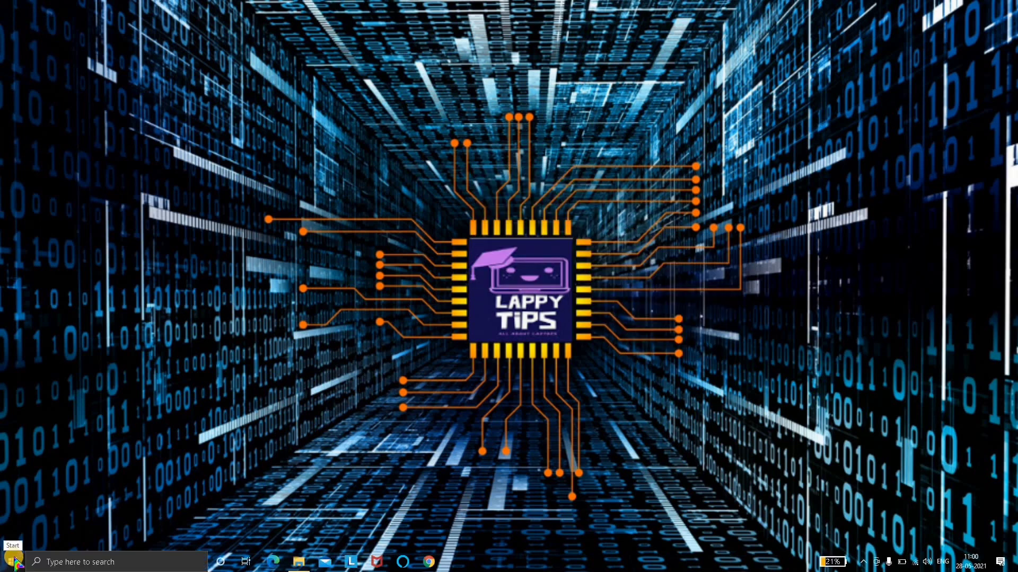